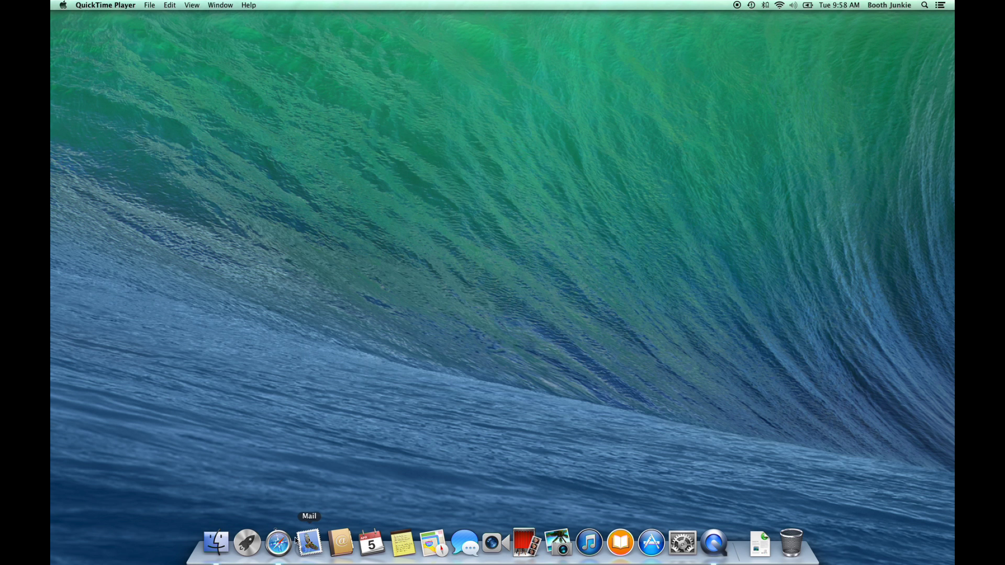
# - Go to reaper.fm in Safari and open the REAPER download page
pyautogui.click(279, 543)
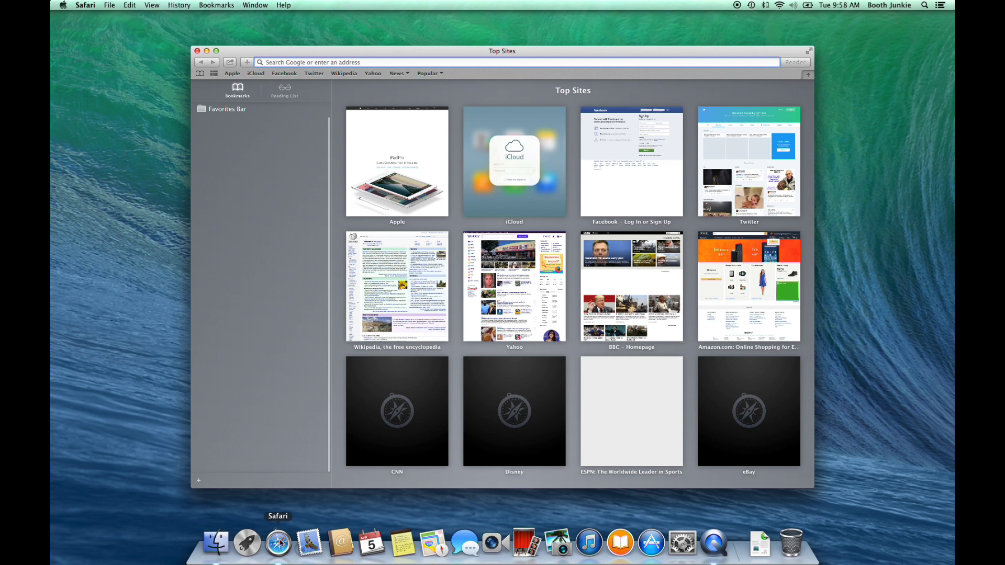
pyautogui.write('re')
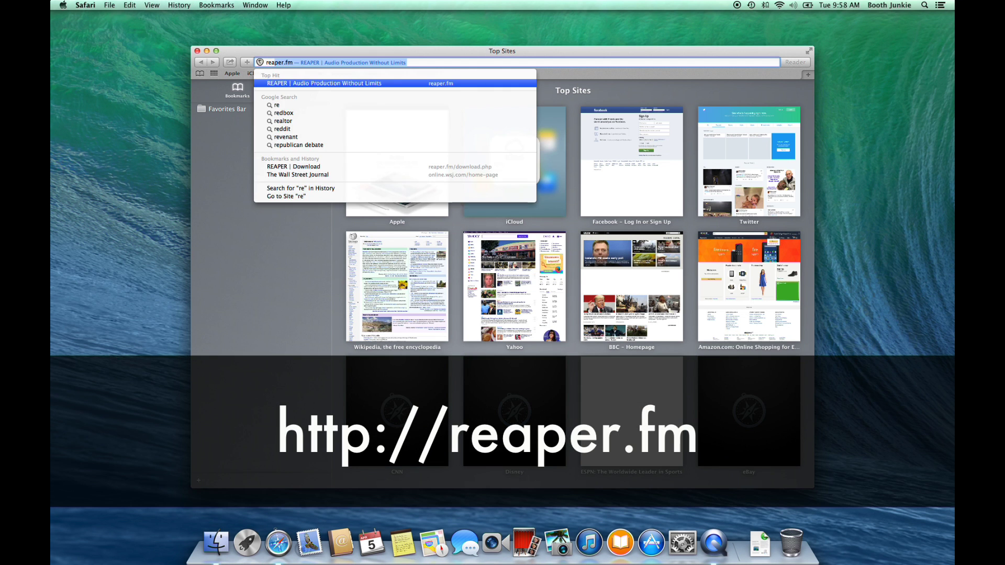
pyautogui.write('aper.fm')
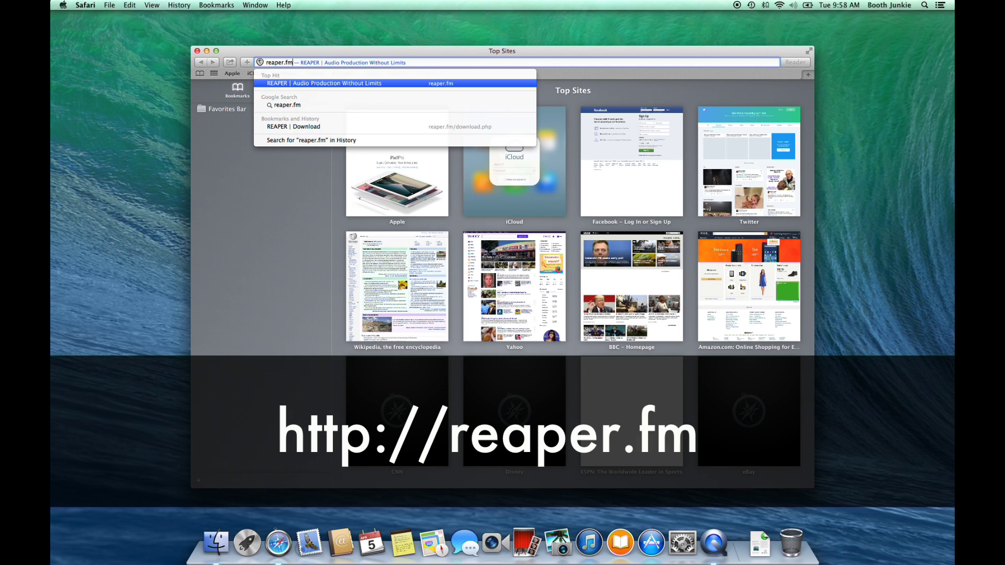
pyautogui.press('Return')
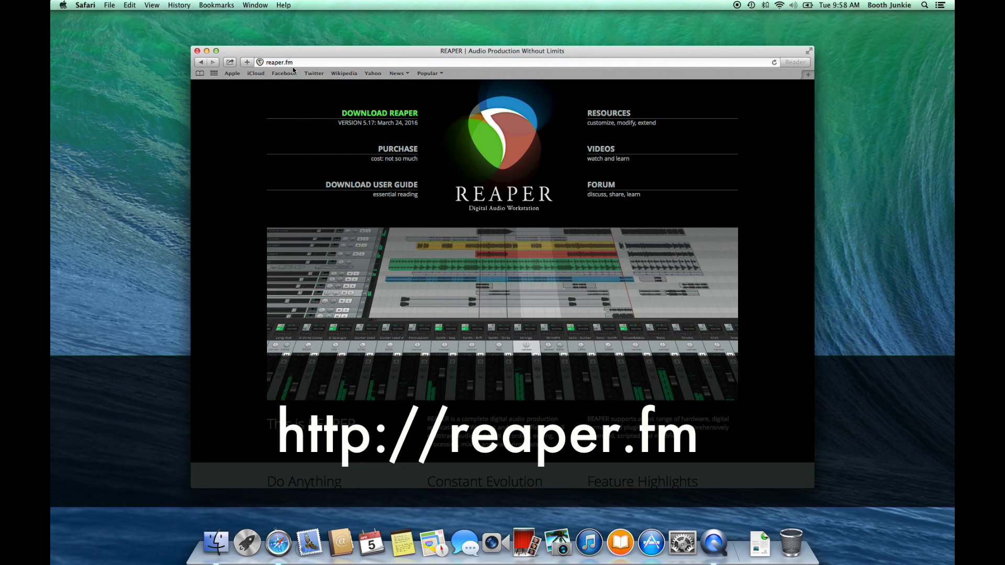
pyautogui.click(369, 117)
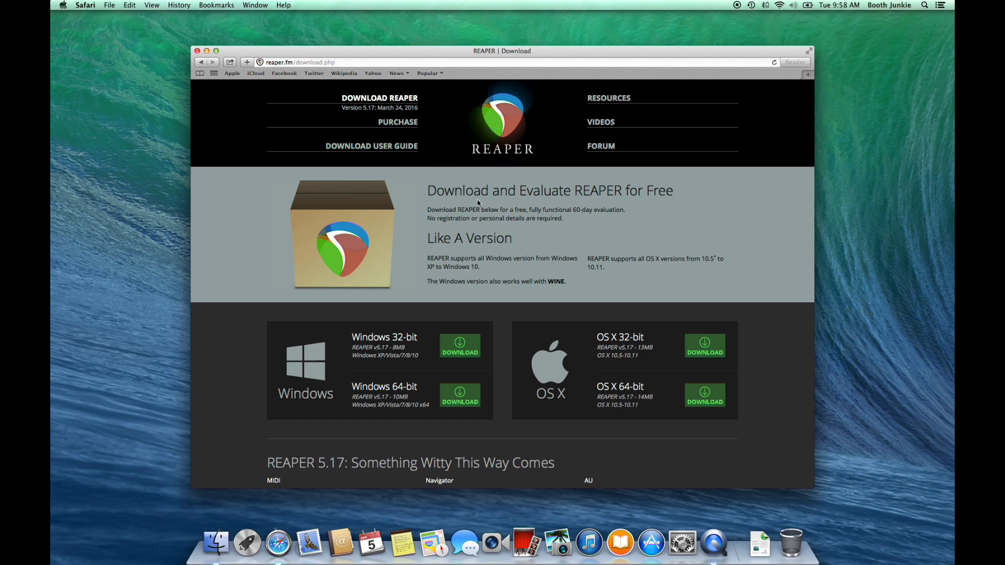
# - Save the OS X 64-bit installer reaper517_x86_64.dmg to the Desktop
pyautogui.rightClick(694, 396)
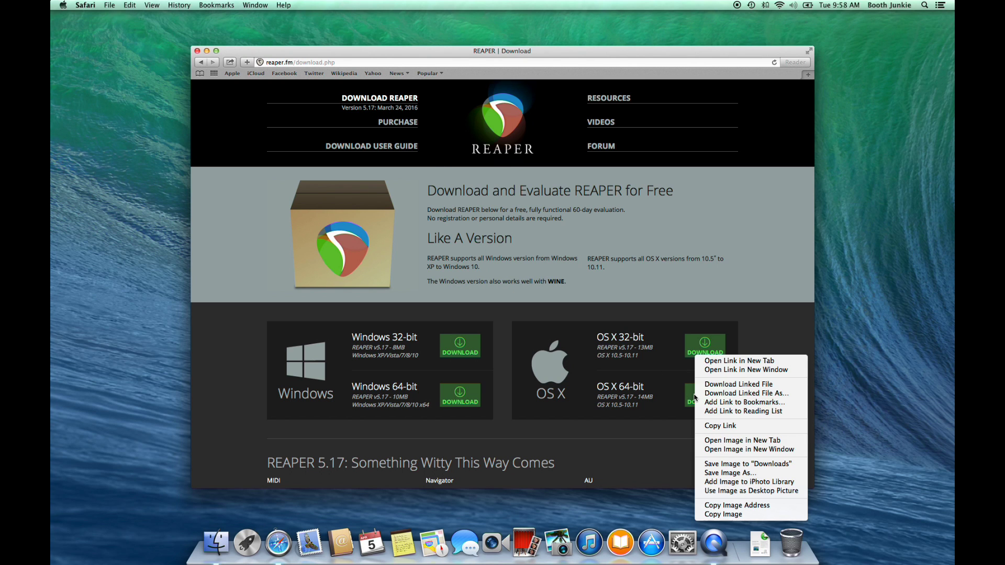
pyautogui.click(722, 393)
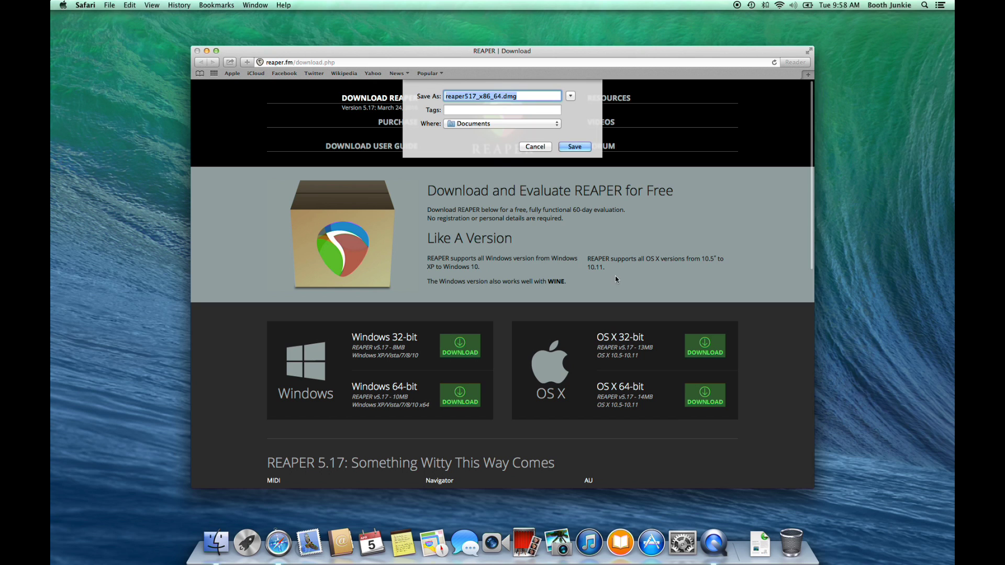
pyautogui.click(570, 97)
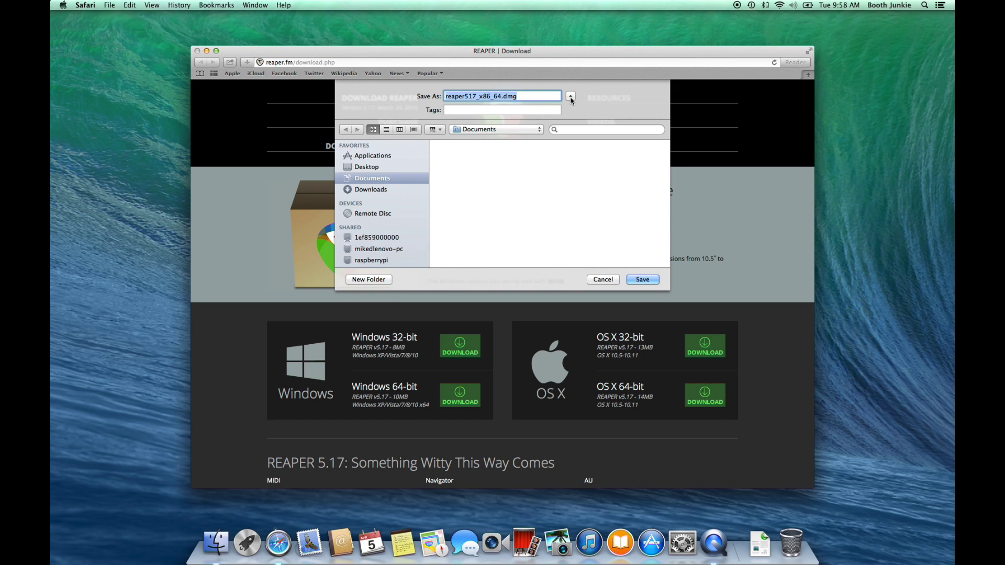
pyautogui.click(368, 167)
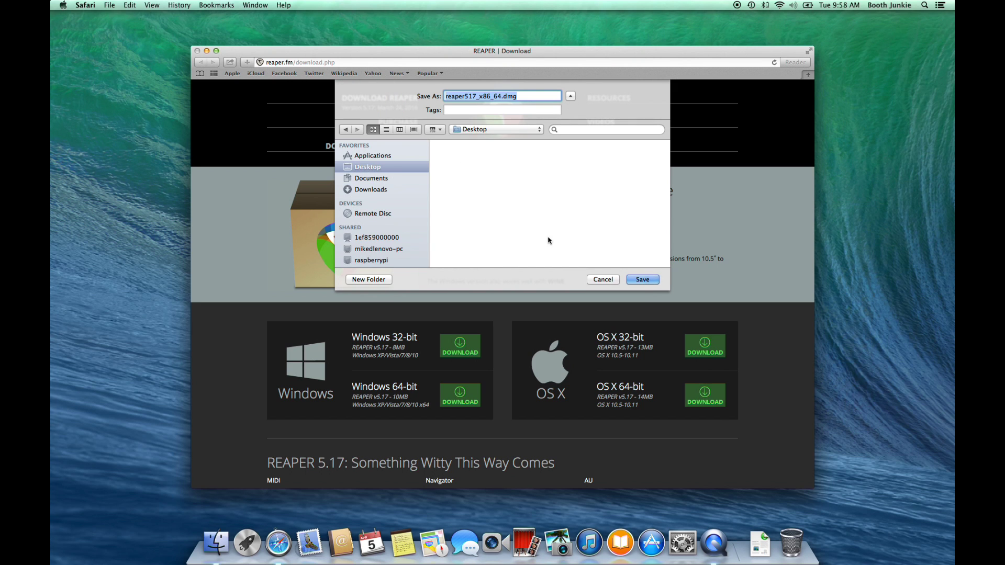
pyautogui.click(642, 279)
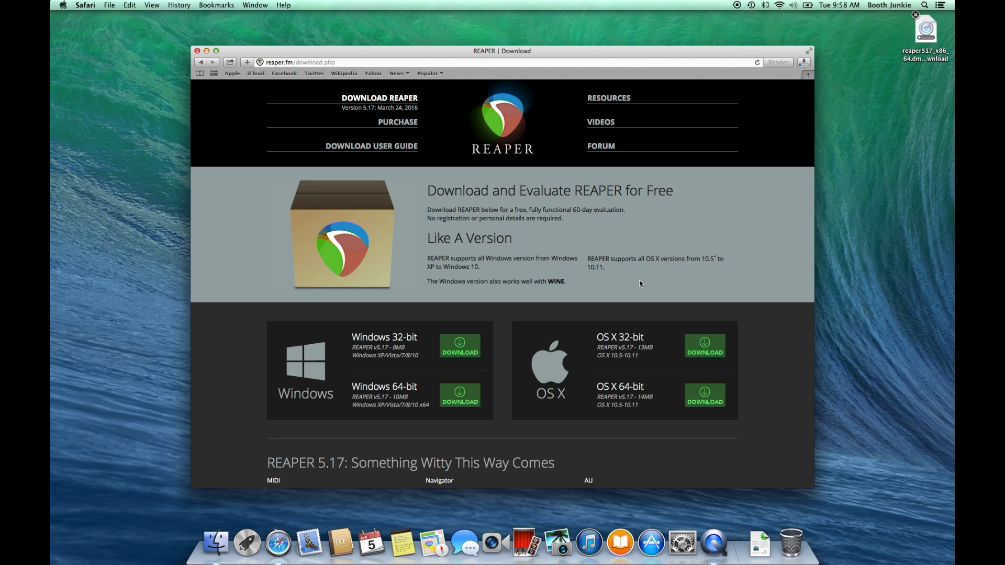
# - Mount the REAPER disk image, accept the license, and copy REAPER64 and ReaMote64 into Applications
pyautogui.click(197, 51)
pyautogui.doubleClick(925, 30)
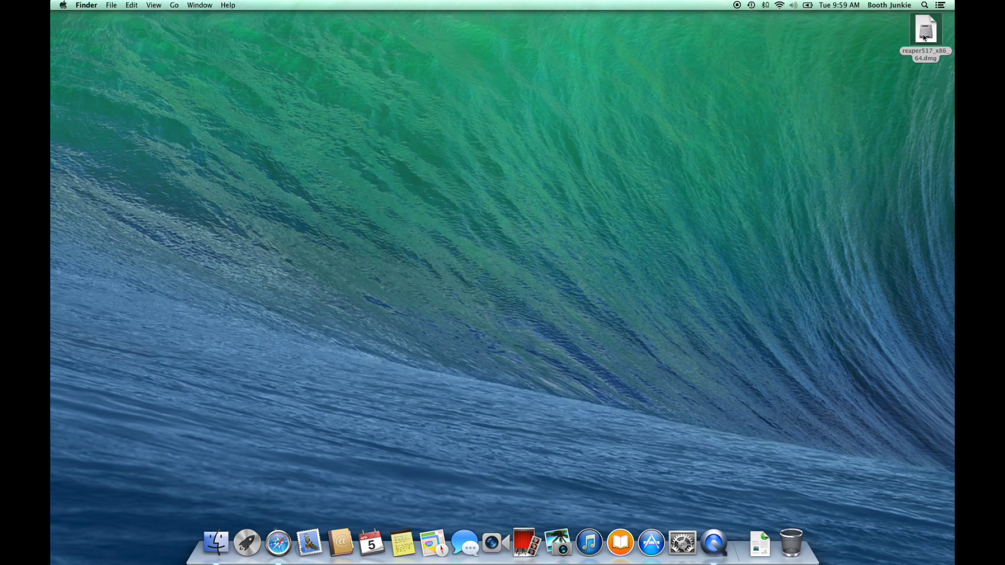
pyautogui.click(618, 286)
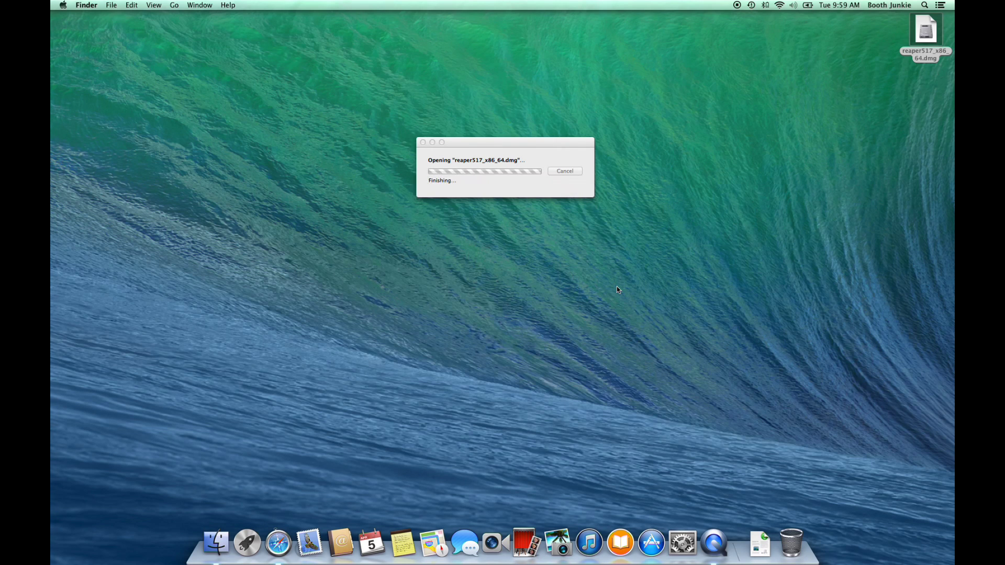
pyautogui.click(118, 113)
pyautogui.keyDown('shift'); pyautogui.click(163, 123); pyautogui.keyUp('shift')
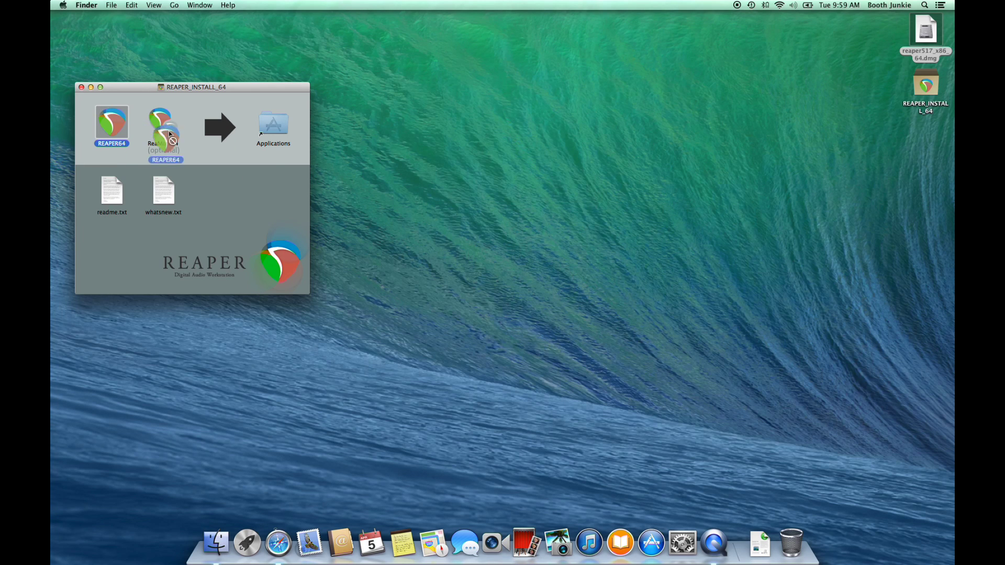
pyautogui.moveTo(163, 123); pyautogui.dragTo(273, 124)
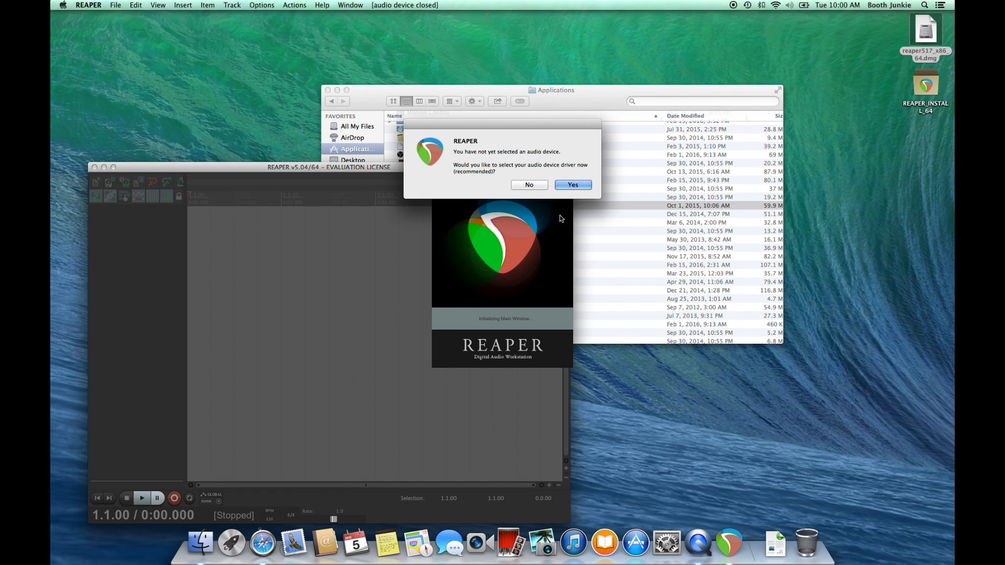
# - Select Audient iD22 as REAPER's audio device, apply it, and dismiss the evaluation notice
pyautogui.click(573, 185)
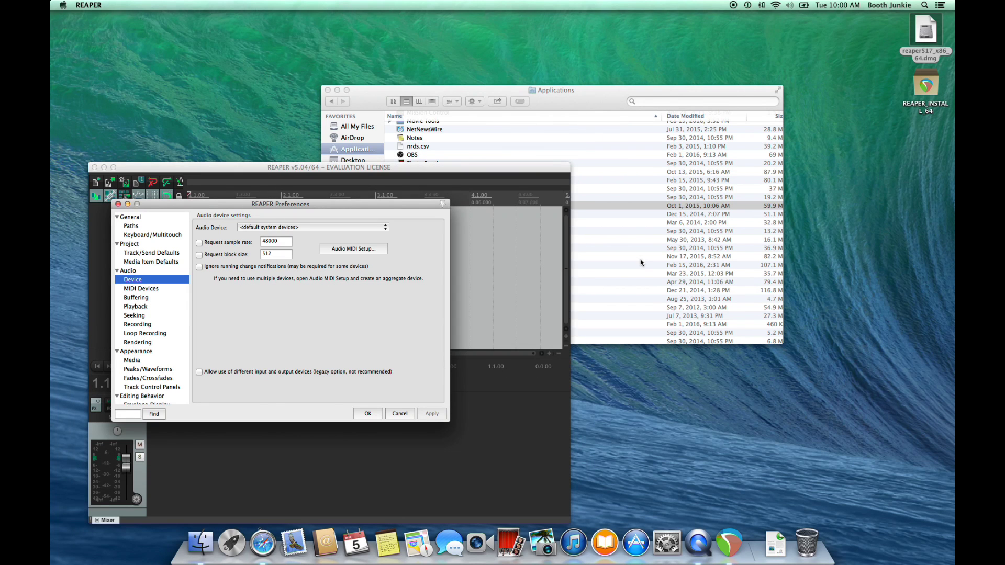
pyautogui.click(374, 228)
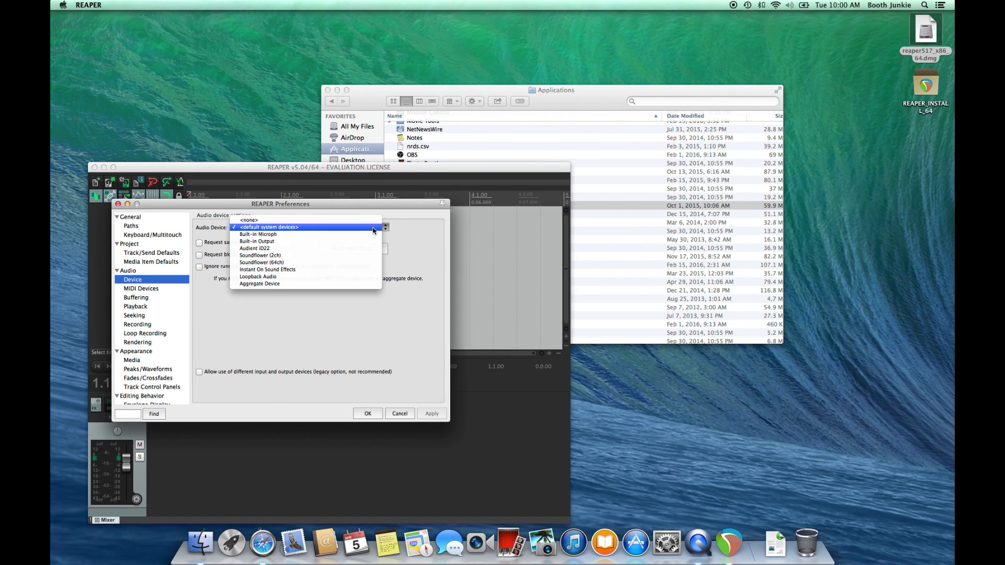
pyautogui.click(303, 252)
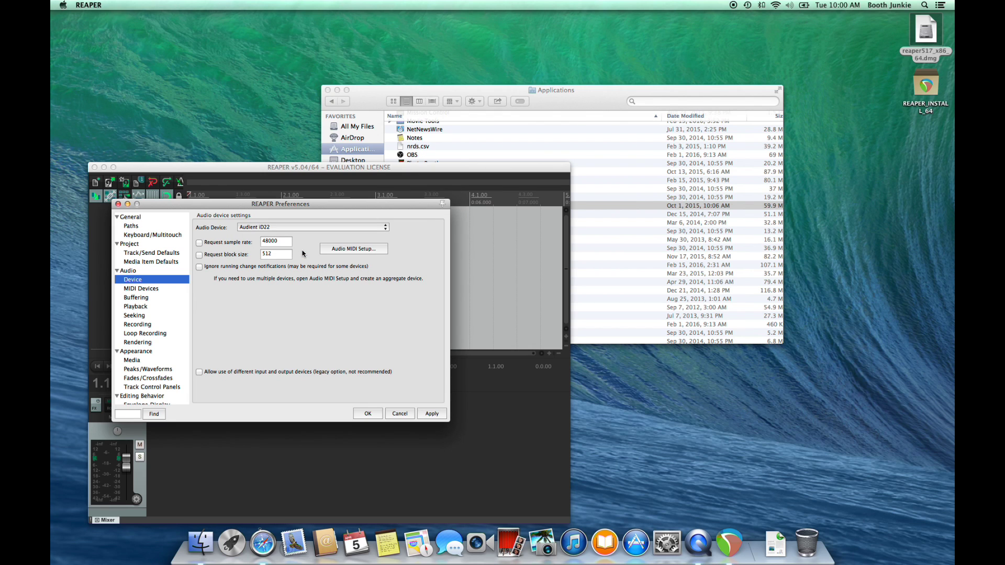
pyautogui.click(291, 254)
pyautogui.click(425, 416)
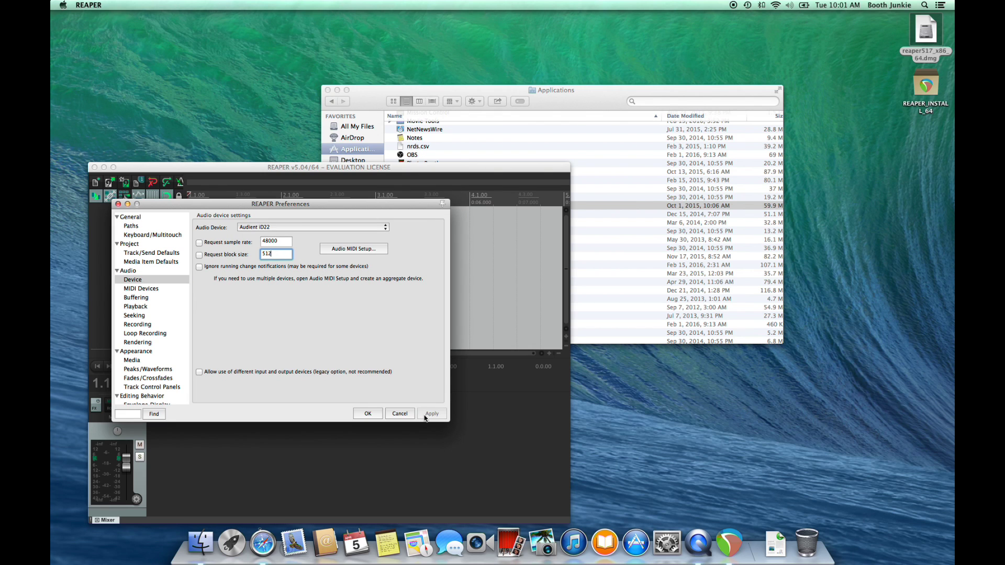
pyautogui.click(367, 413)
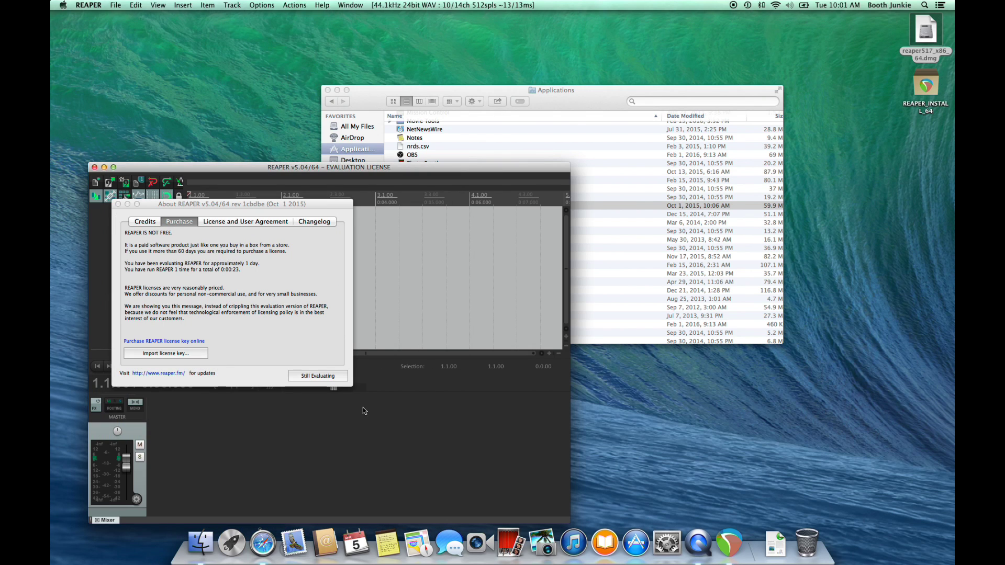
pyautogui.click(314, 377)
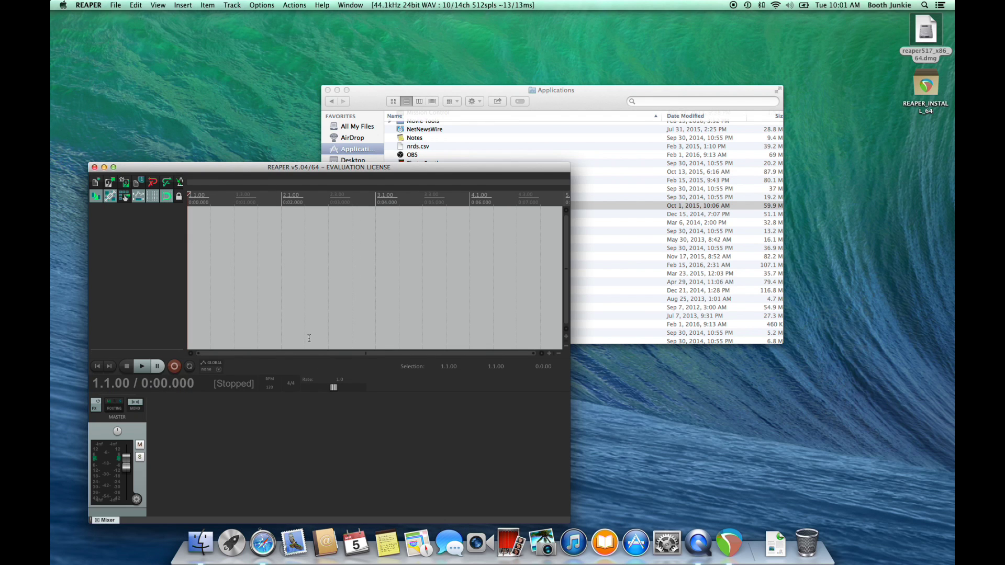
# - Move and enlarge the REAPER window to fill the screen
pyautogui.moveTo(222, 170); pyautogui.dragTo(255, 4)
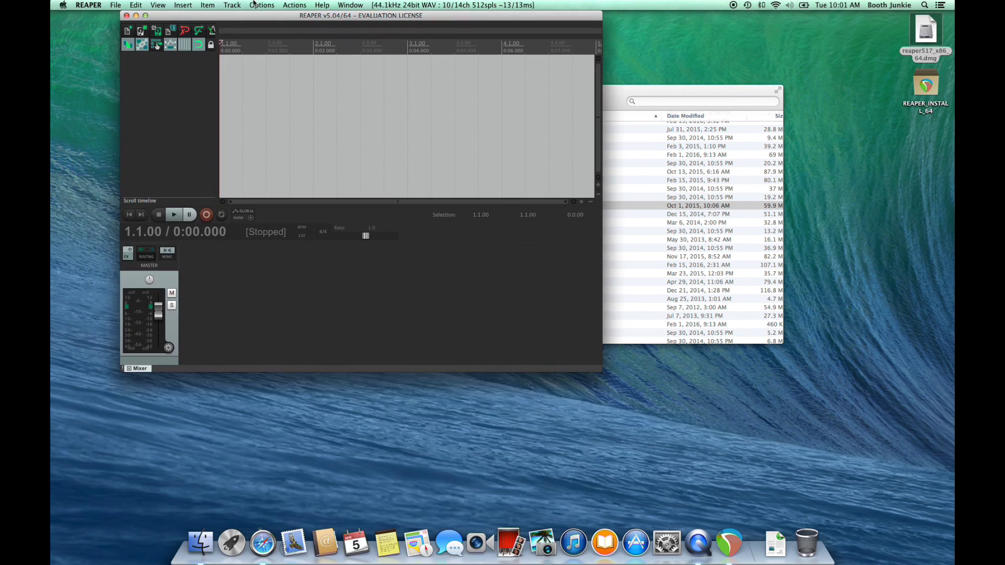
pyautogui.moveTo(602, 372); pyautogui.dragTo(934, 524)
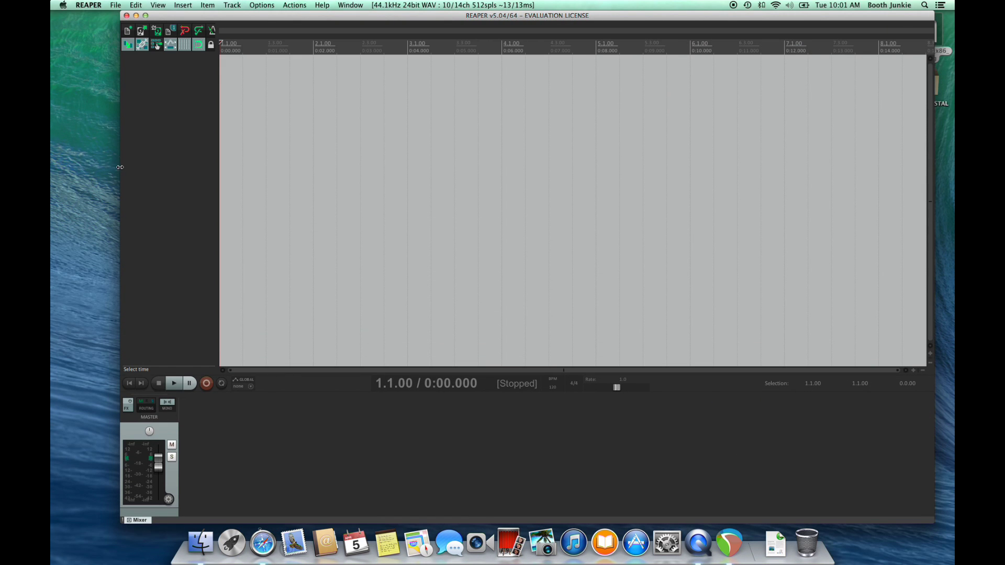
pyautogui.moveTo(120, 167); pyautogui.dragTo(56, 167)
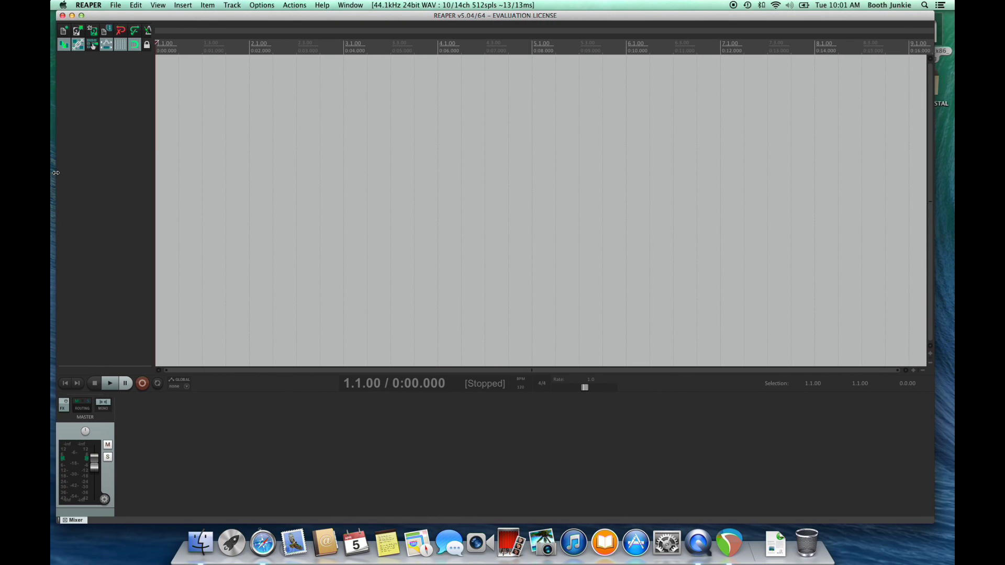
# - Set the render output format to MP3 (encoder by LAME project) and view the LAME-unavailable notice
pyautogui.click(115, 5)
pyautogui.click(128, 136)
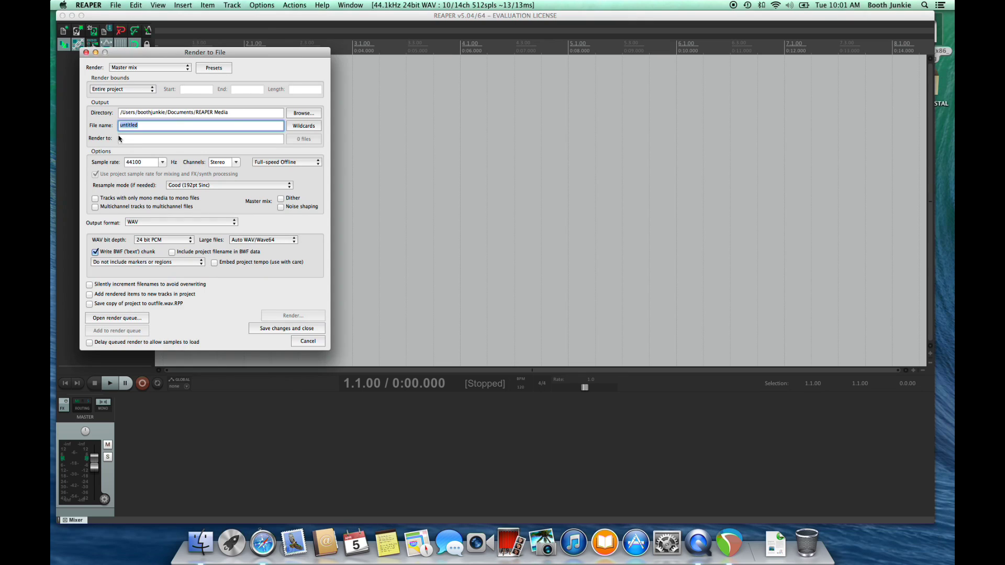
pyautogui.click(188, 223)
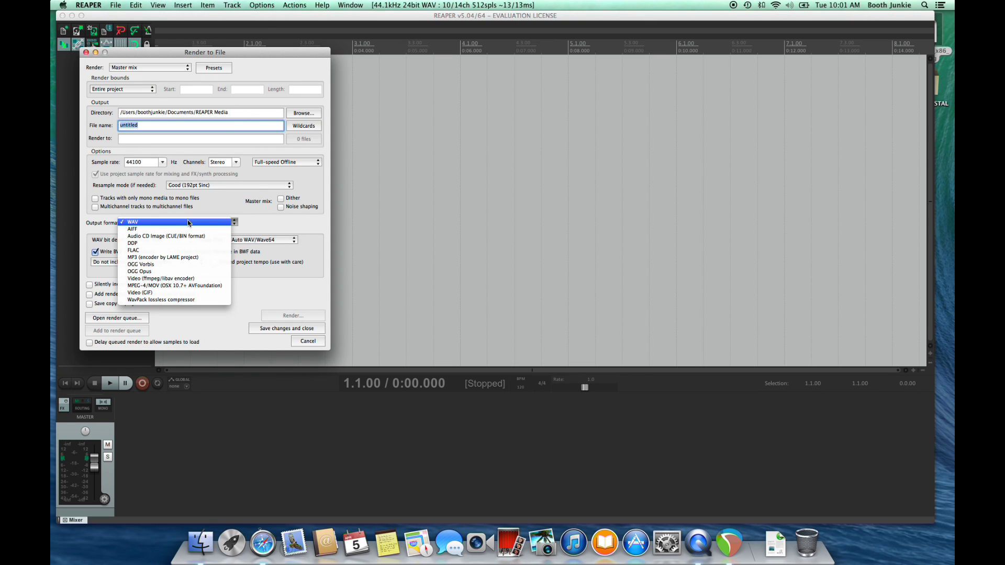
pyautogui.click(192, 257)
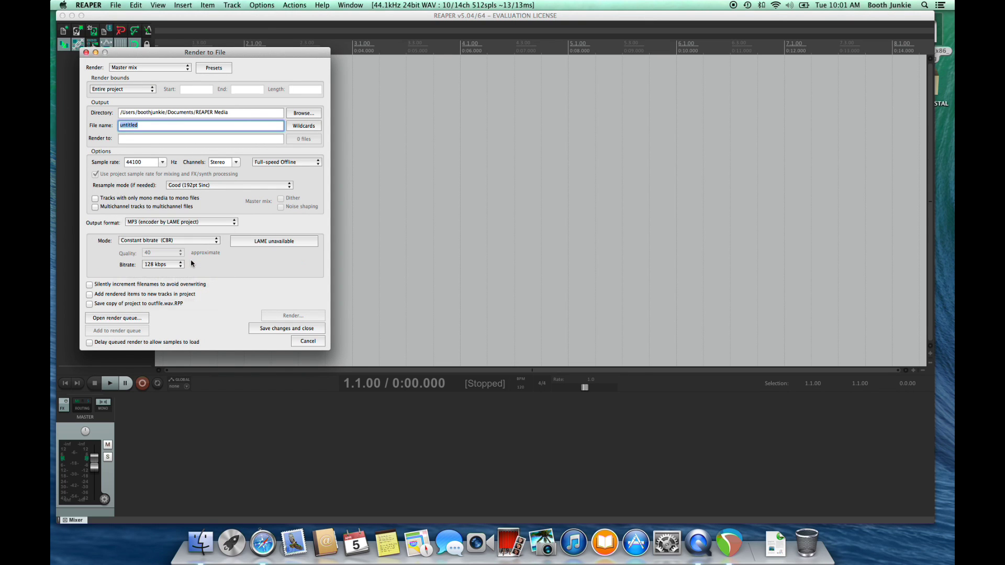
pyautogui.click(258, 244)
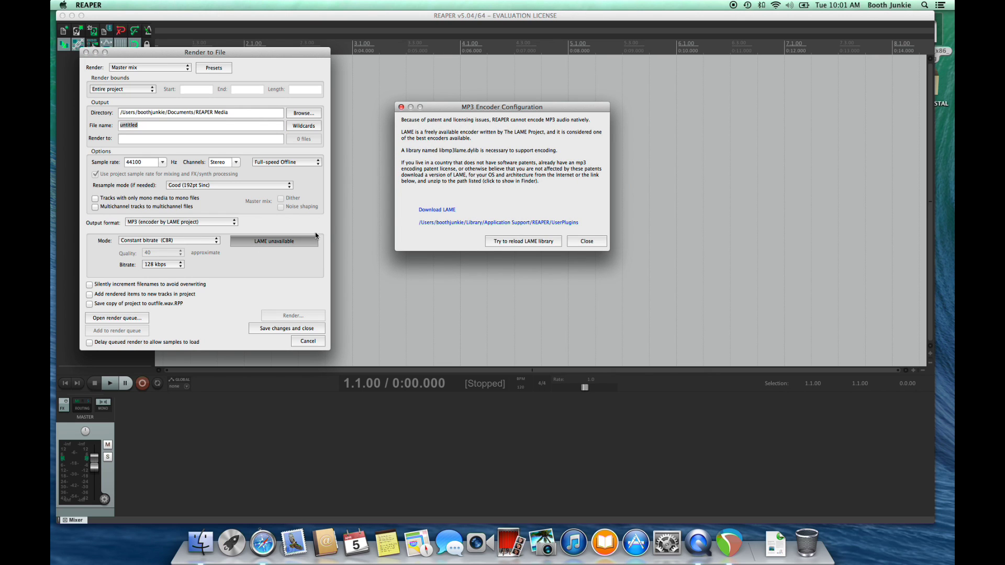
# - Download libmp3lame_osx64.zip from the LAME builds page to the Desktop
pyautogui.click(430, 210)
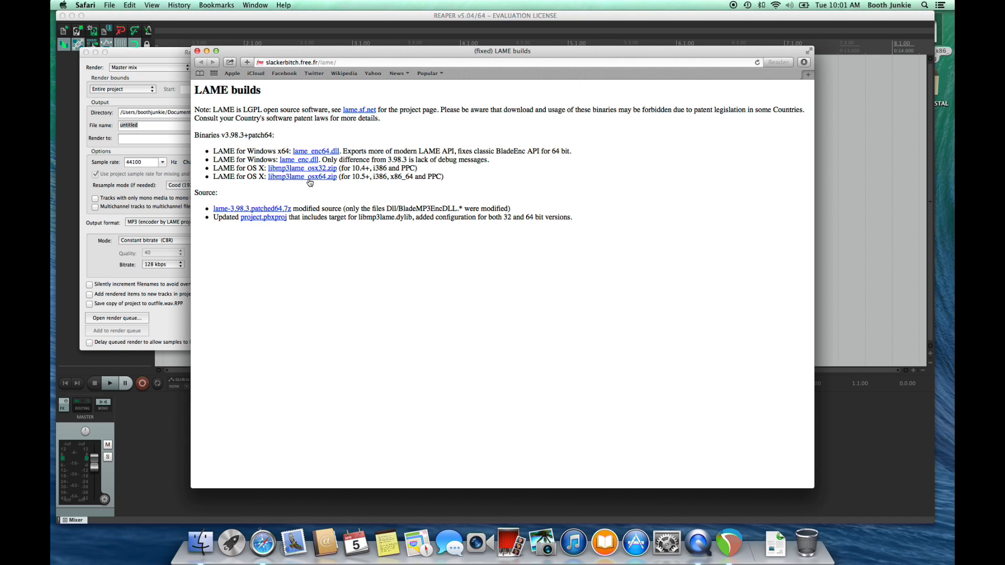
pyautogui.rightClick(299, 178)
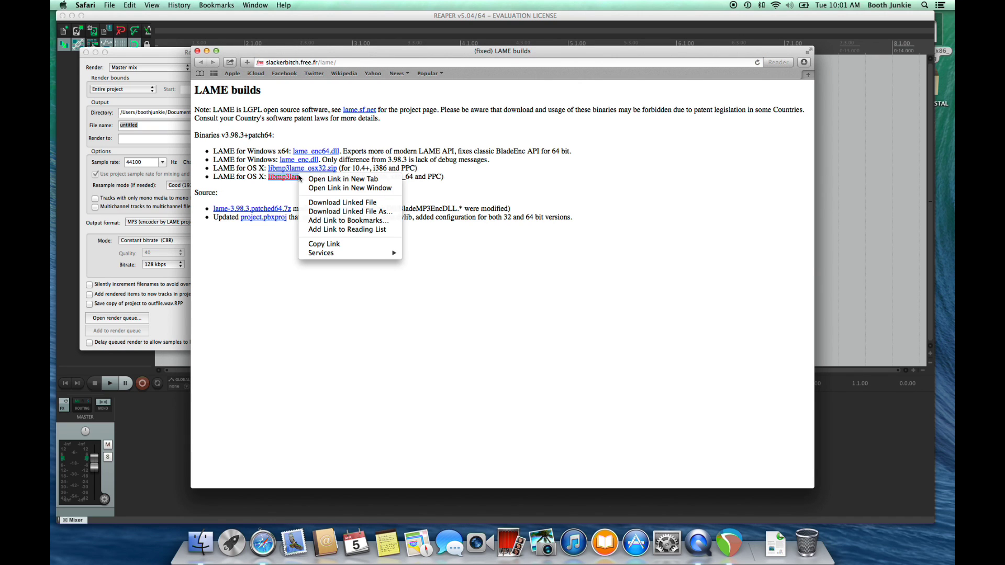
pyautogui.click(319, 212)
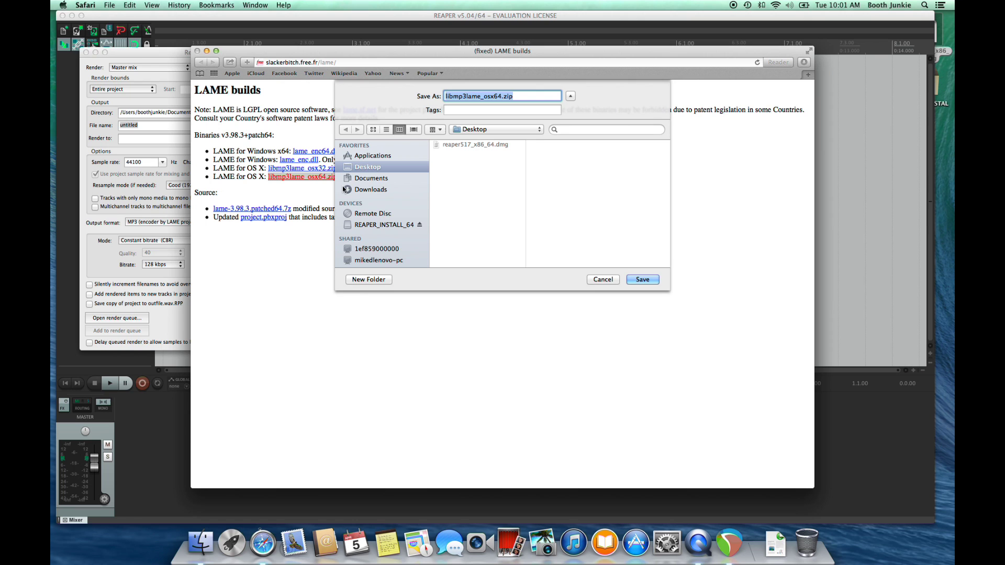
pyautogui.click(643, 279)
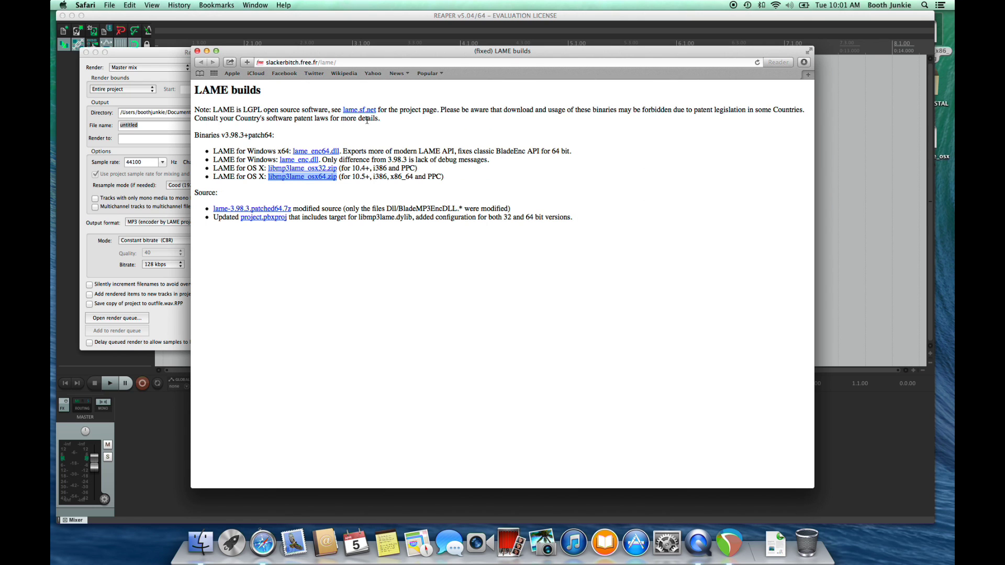
# - Close Safari and dismiss REAPER's MP3 Encoder Configuration notice
pyautogui.click(197, 52)
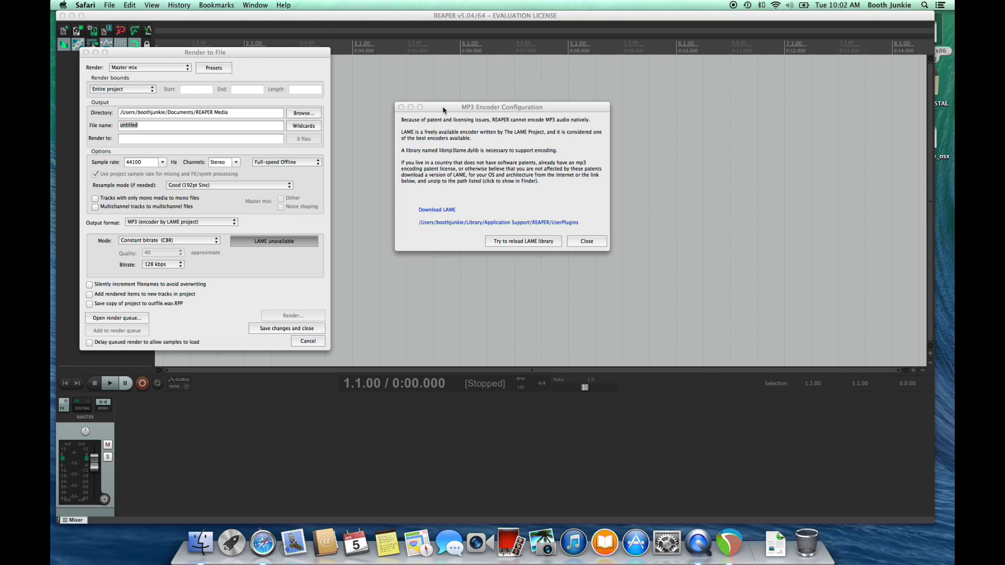
pyautogui.moveTo(431, 107); pyautogui.dragTo(149, 105)
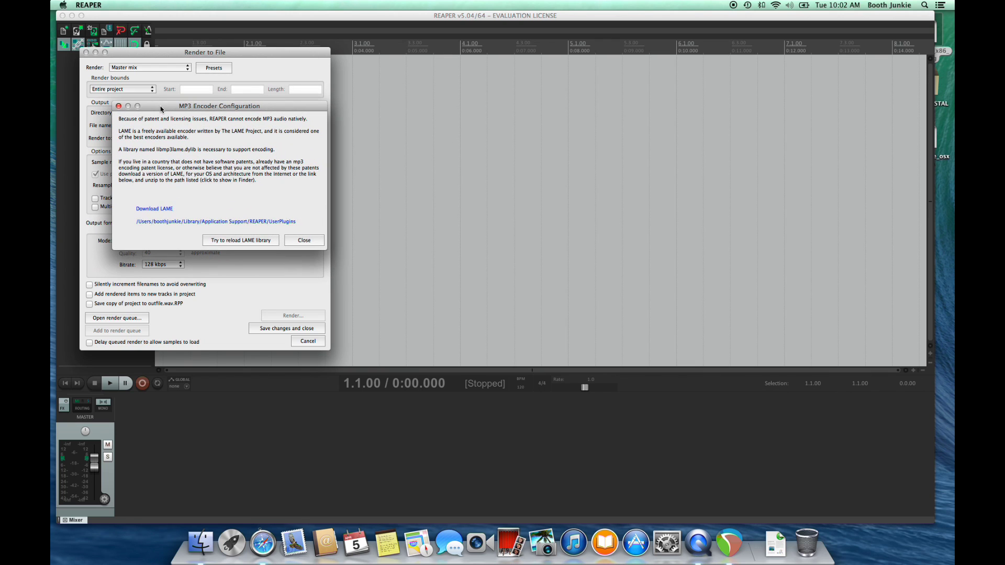
pyautogui.click(298, 242)
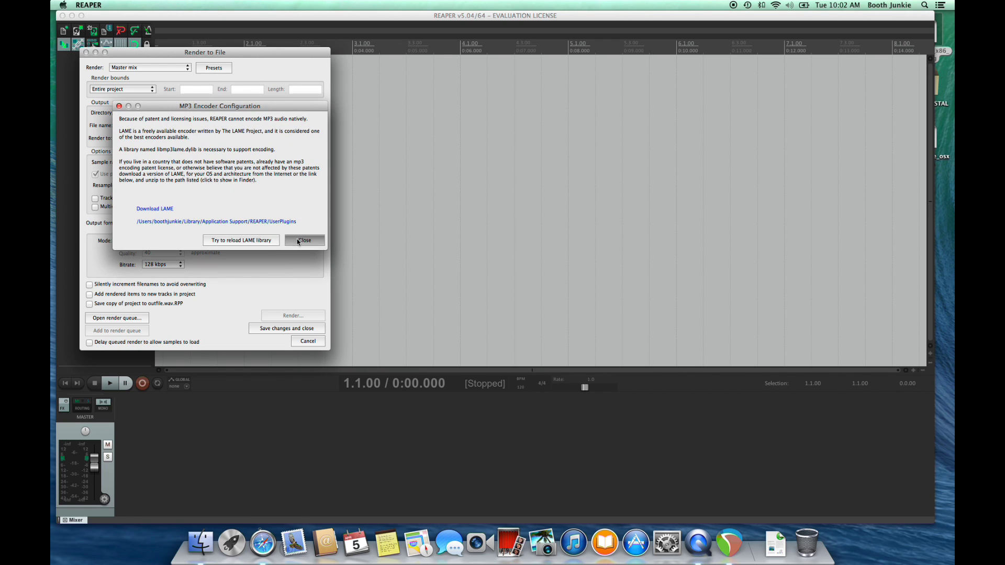
# - Cancel the render settings, unzip libmp3lame_osx64.zip on the Desktop, and open a Finder window
pyautogui.click(309, 341)
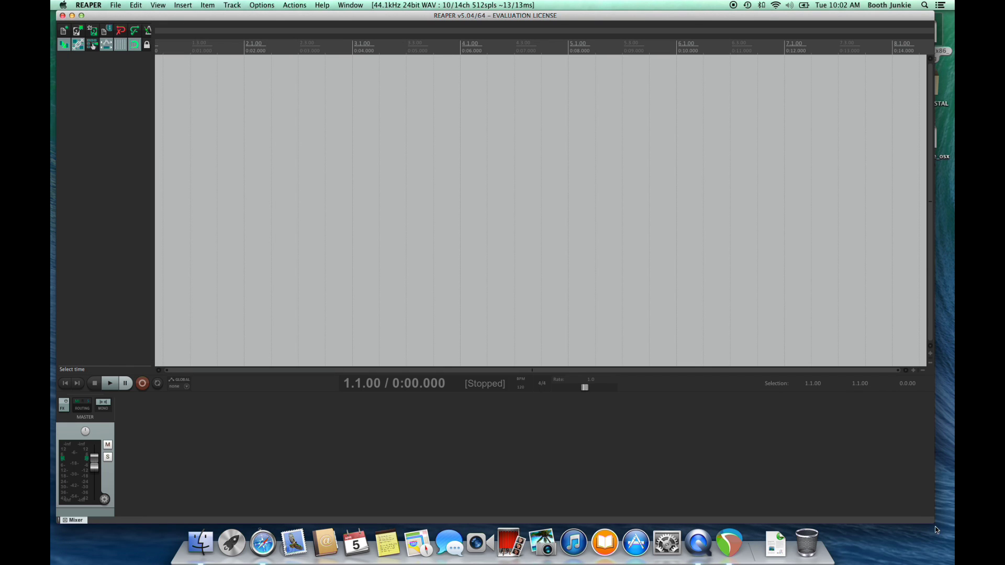
pyautogui.moveTo(933, 522); pyautogui.dragTo(866, 507)
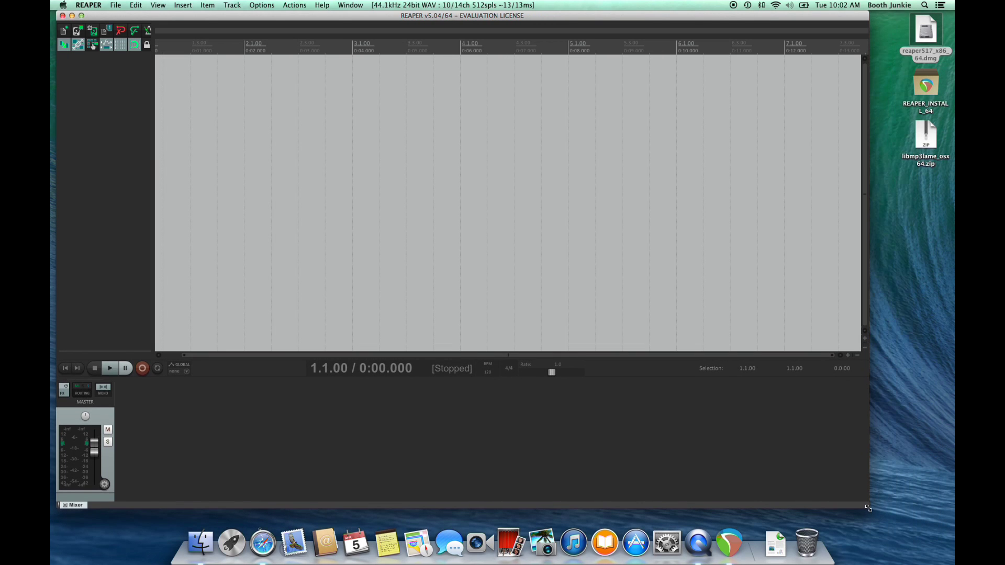
pyautogui.doubleClick(929, 152)
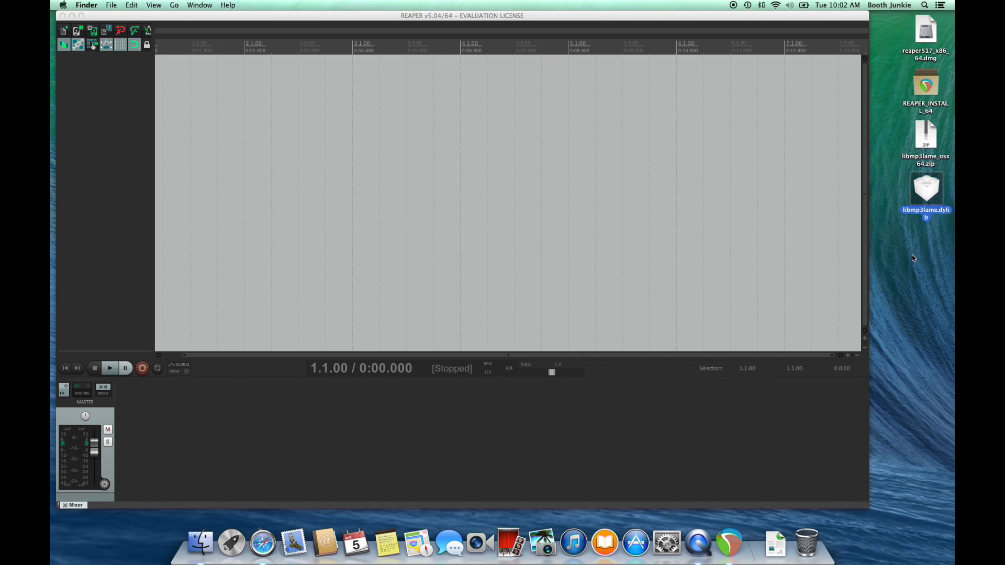
pyautogui.click(202, 543)
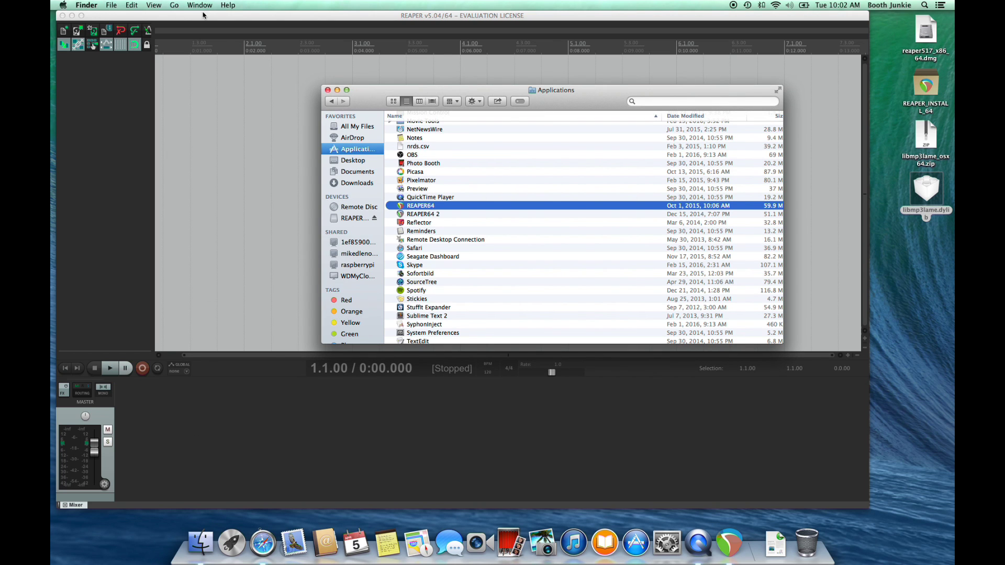
# - Open the hidden user Library folder from Finder's Go menu
pyautogui.click(174, 7)
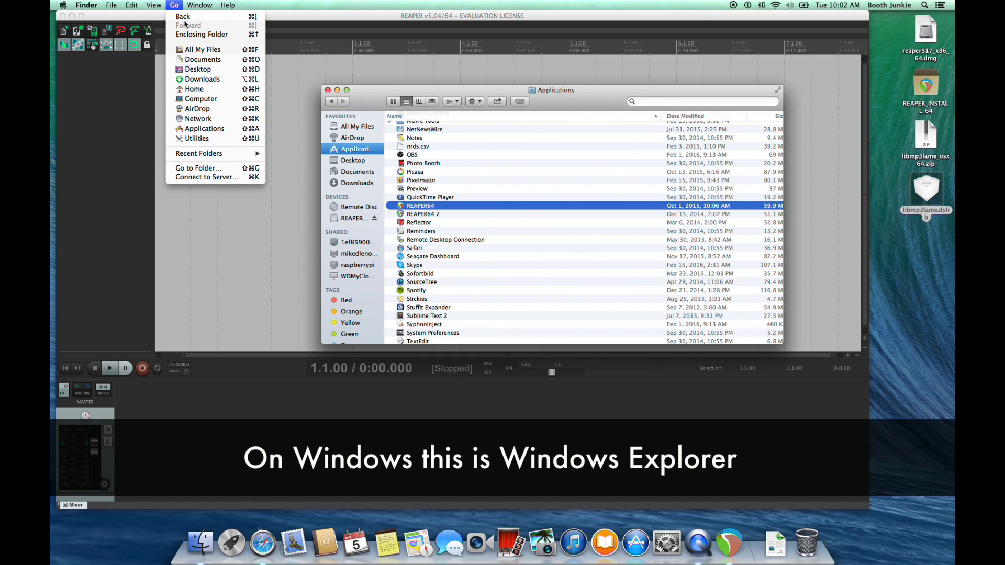
pyautogui.press('alt')
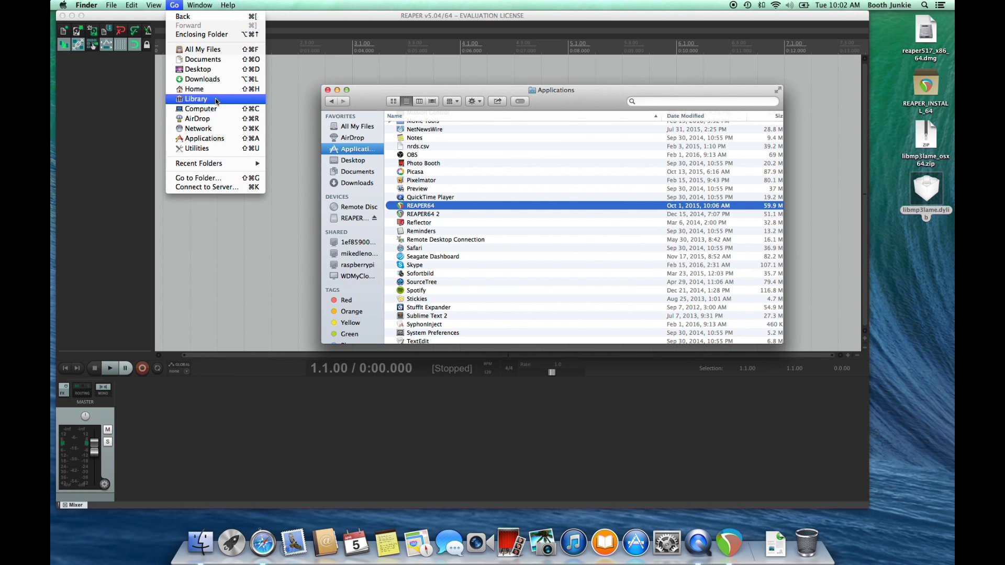
pyautogui.press('alt')
pyautogui.press('alt')
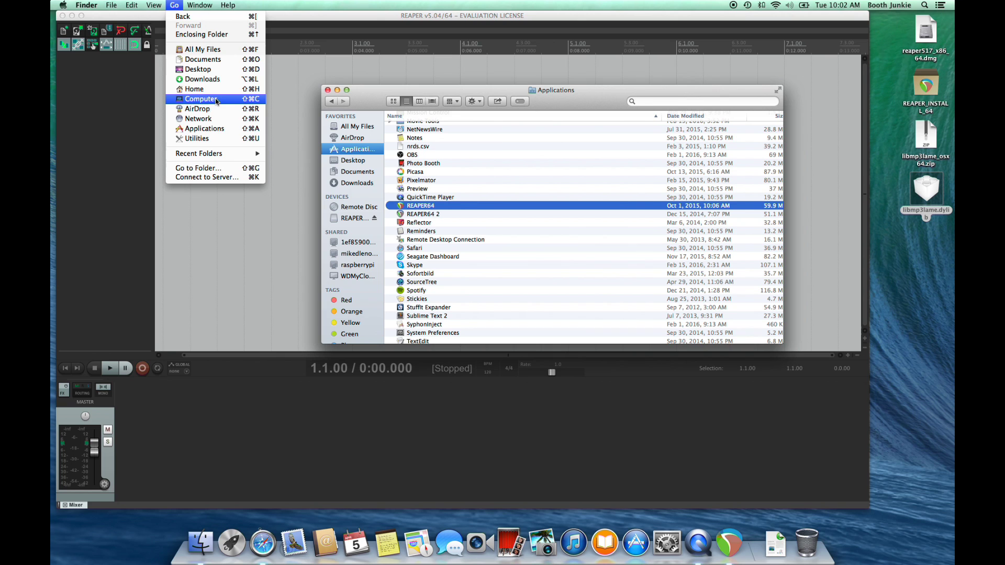
pyautogui.press('alt')
pyautogui.press('alt')
pyautogui.click(217, 100)
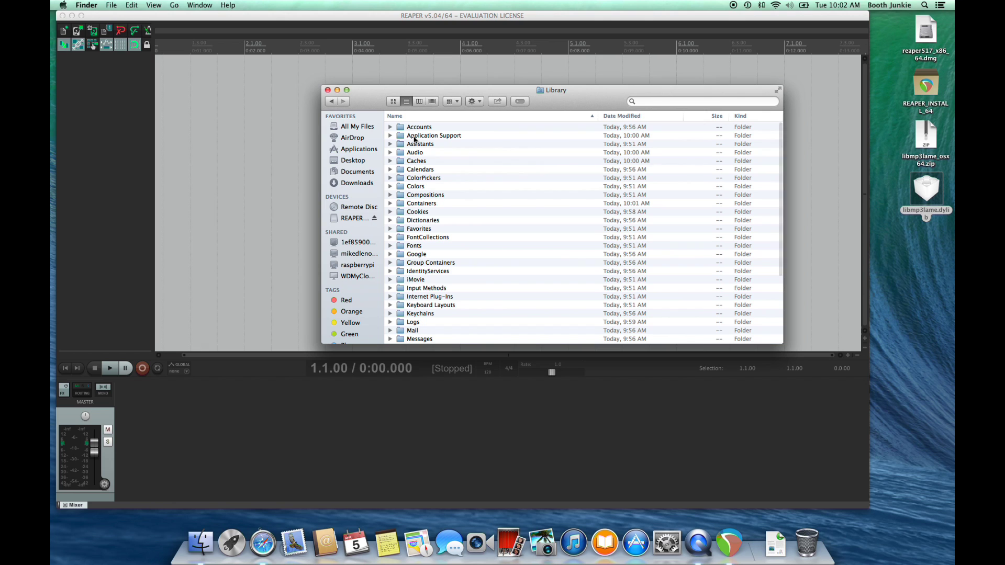
# - Move libmp3lame.dylib into Application Support > REAPER > UserPlugins and close the window
pyautogui.doubleClick(414, 136)
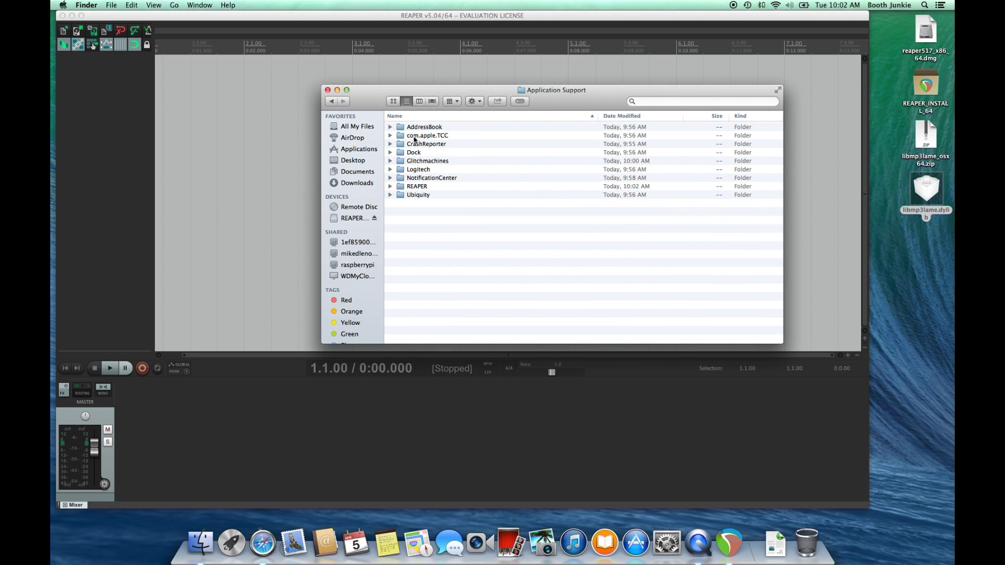
pyautogui.click(398, 189)
pyautogui.doubleClick(399, 189)
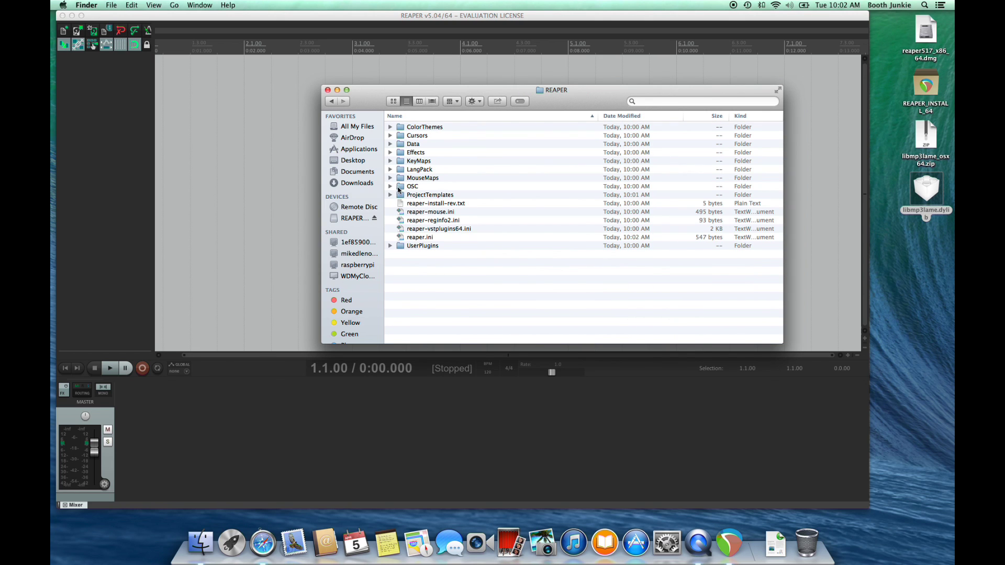
pyautogui.click(408, 246)
pyautogui.doubleClick(408, 247)
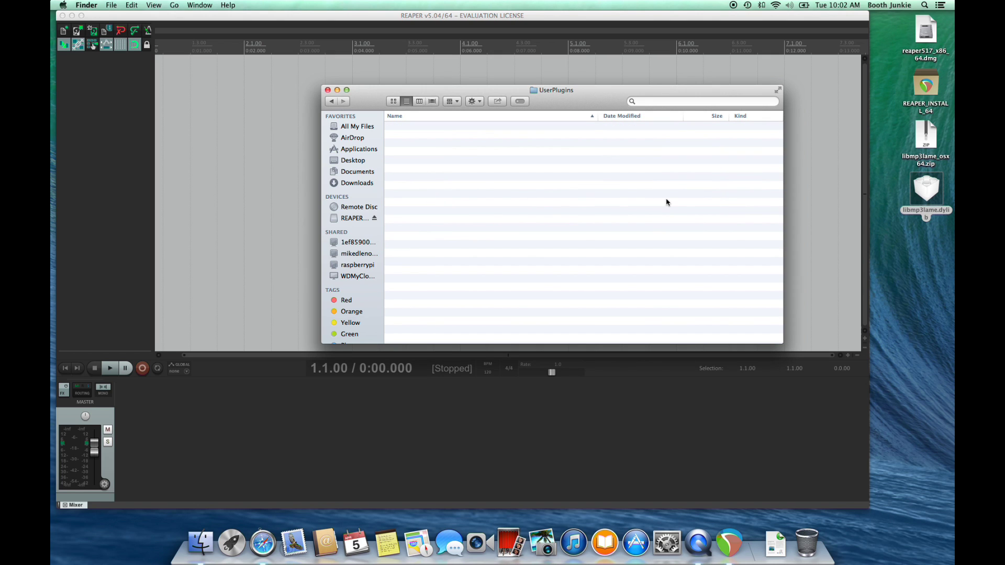
pyautogui.moveTo(906, 207); pyautogui.dragTo(433, 150)
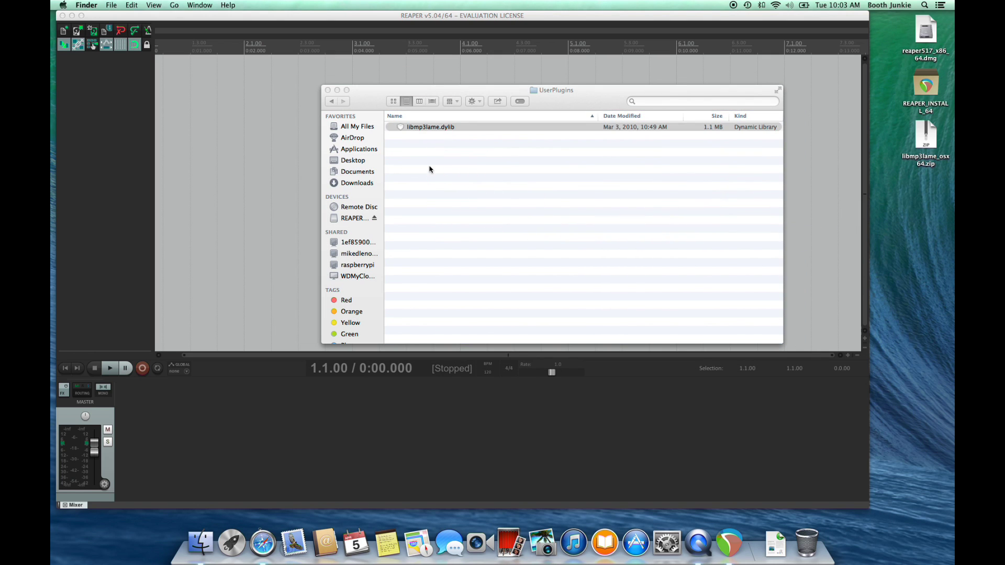
pyautogui.click(328, 90)
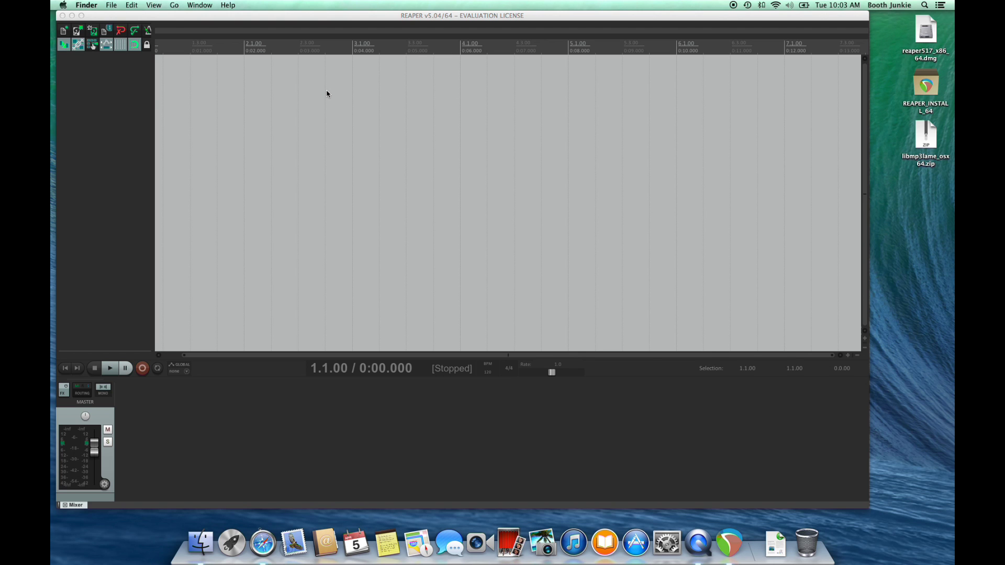
# - Quit REAPER and relaunch REAPER64 through a Spotlight search for 'reaper'
pyautogui.click(86, 5)
pyautogui.click(88, 92)
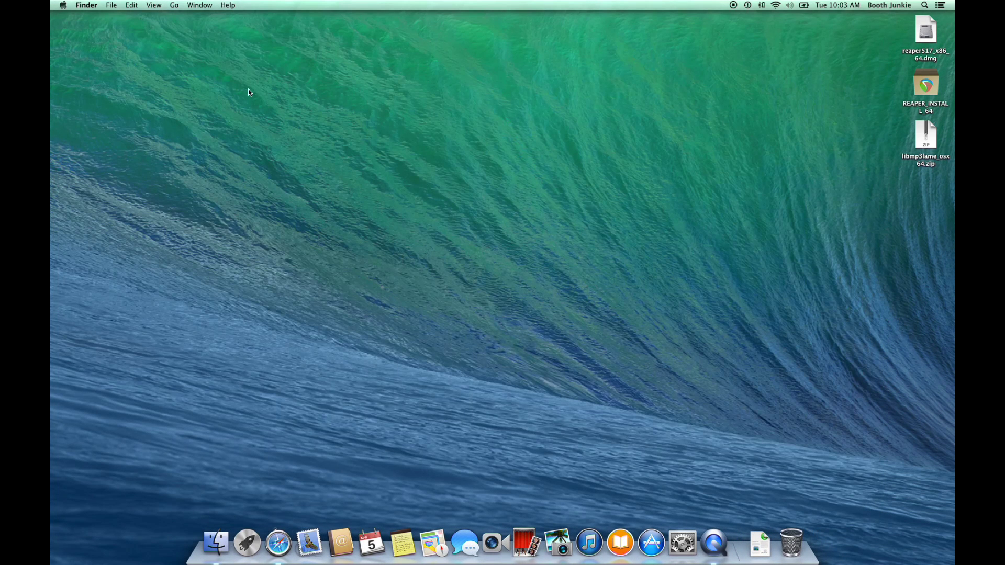
pyautogui.press('super+space')
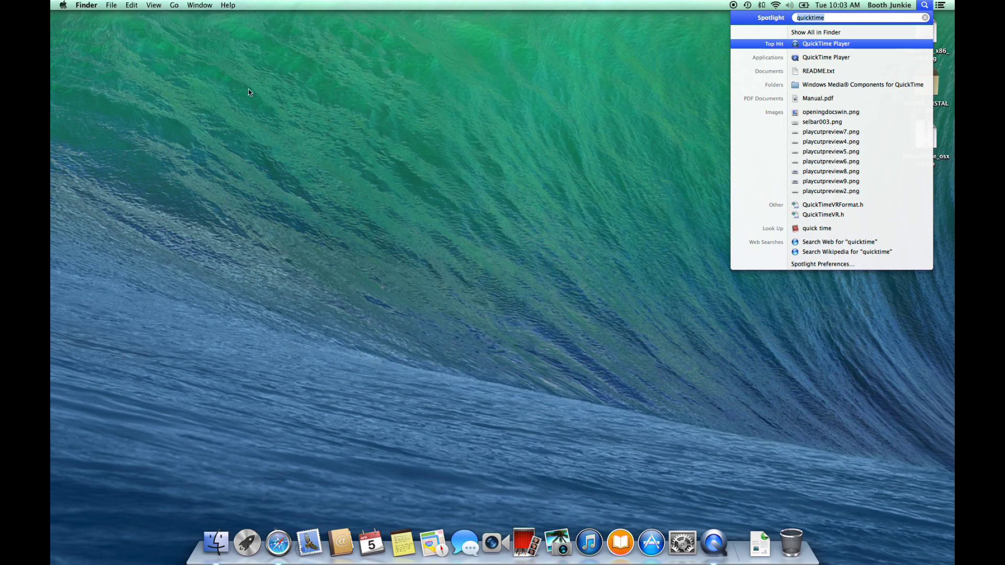
pyautogui.write('reaper')
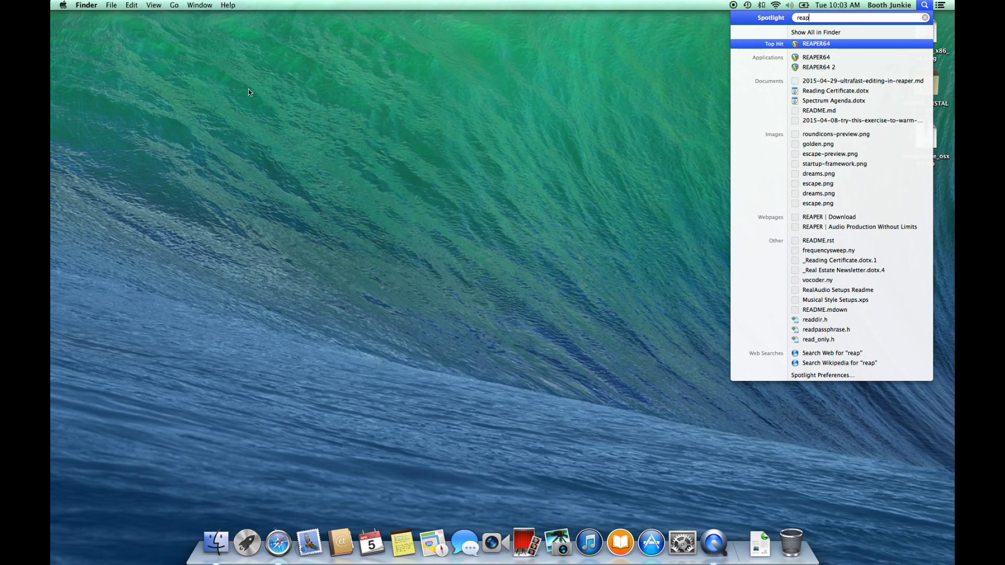
pyautogui.click(791, 44)
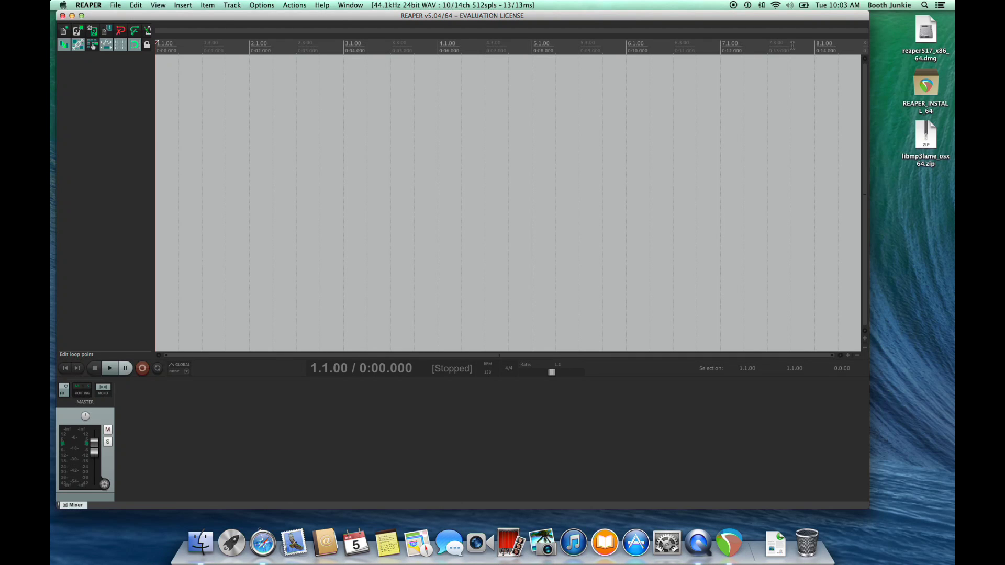
pyautogui.click(117, 5)
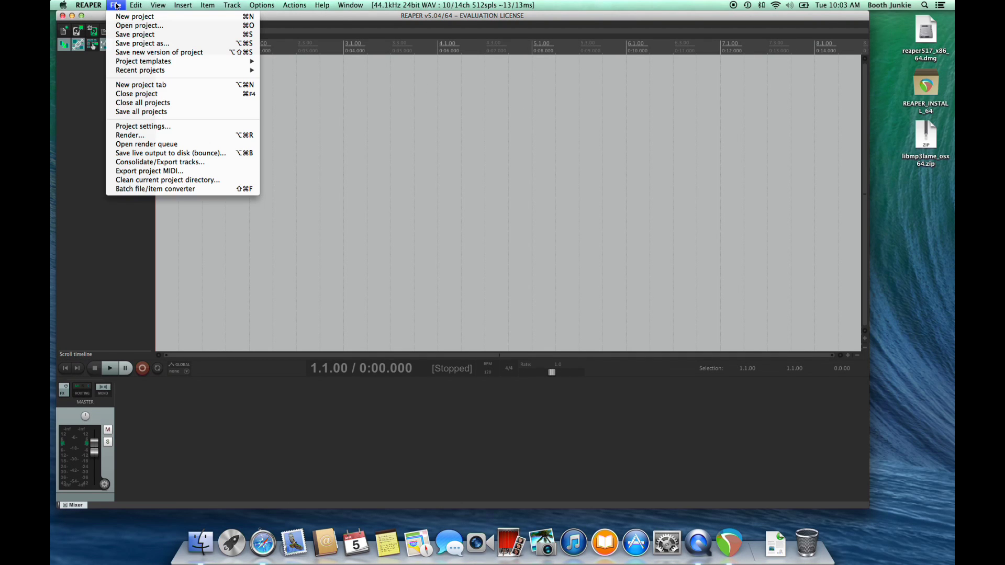
pyautogui.click(139, 136)
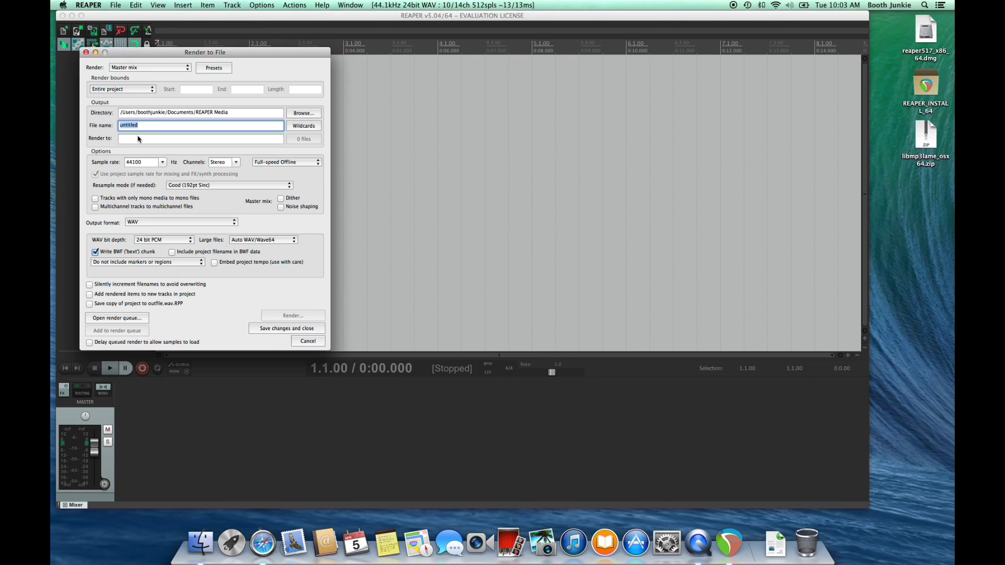
pyautogui.click(208, 223)
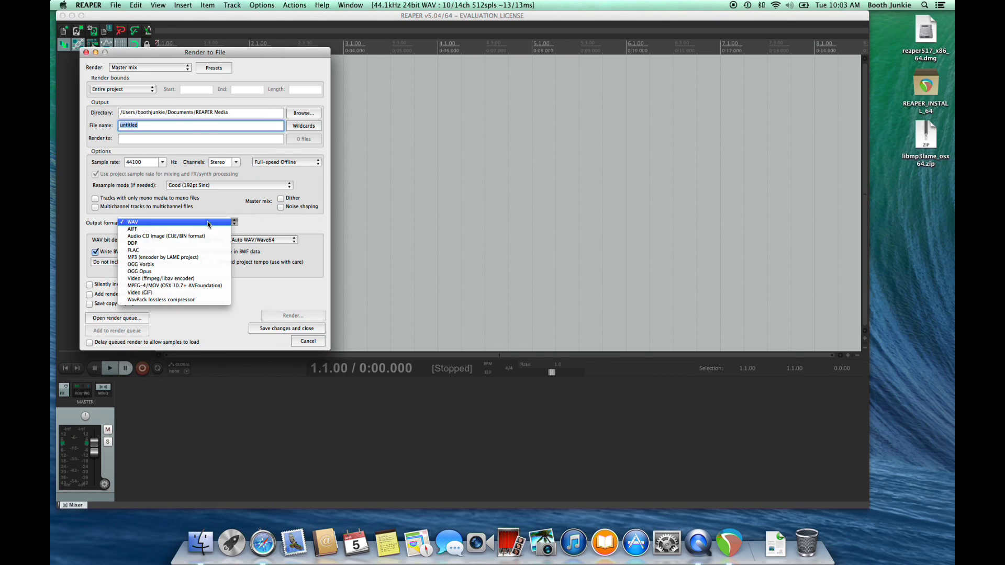
pyautogui.click(189, 257)
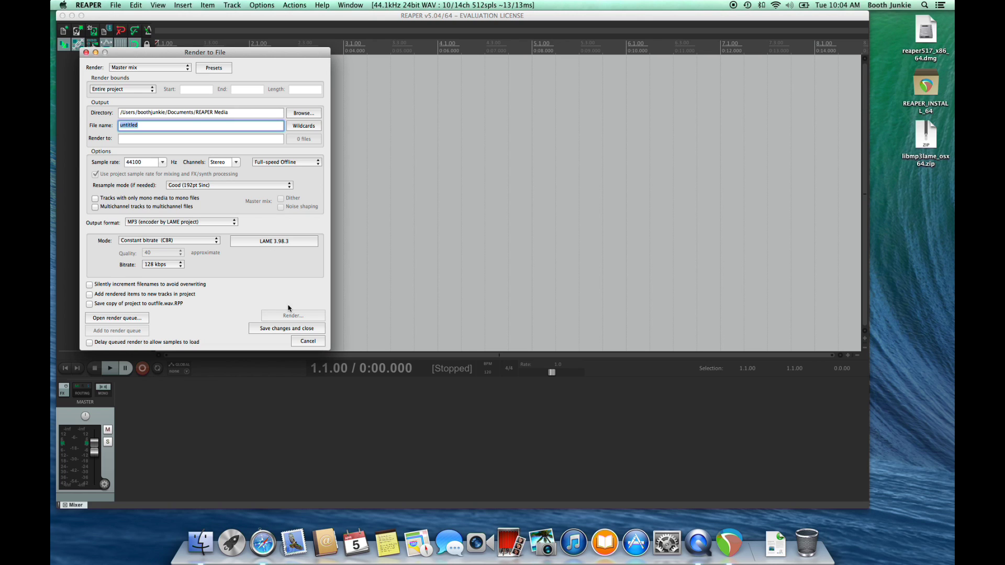
pyautogui.click(302, 341)
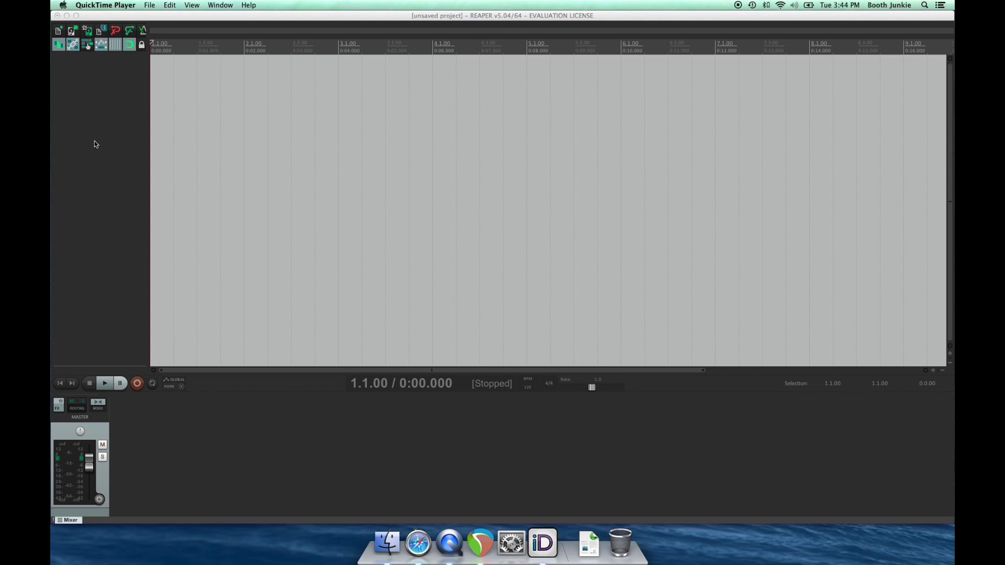
# - Insert a new track and arm it for recording
pyautogui.click(117, 88)
pyautogui.click(178, 6)
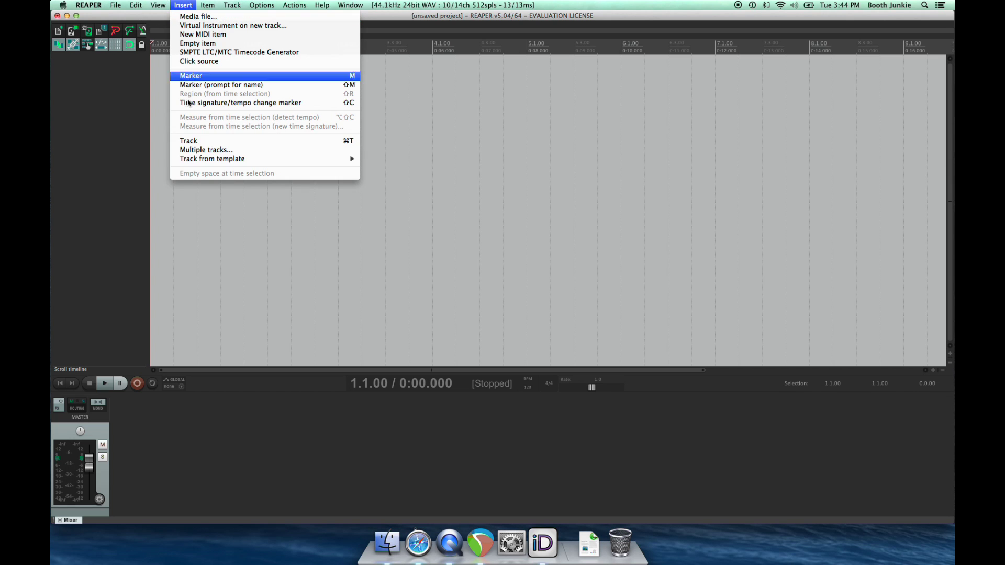
pyautogui.click(187, 140)
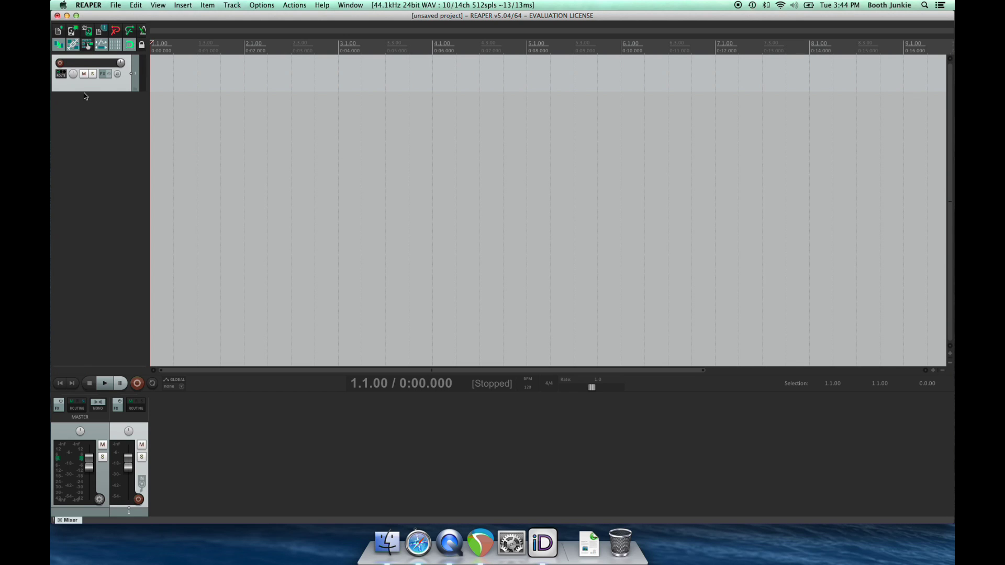
pyautogui.click(61, 63)
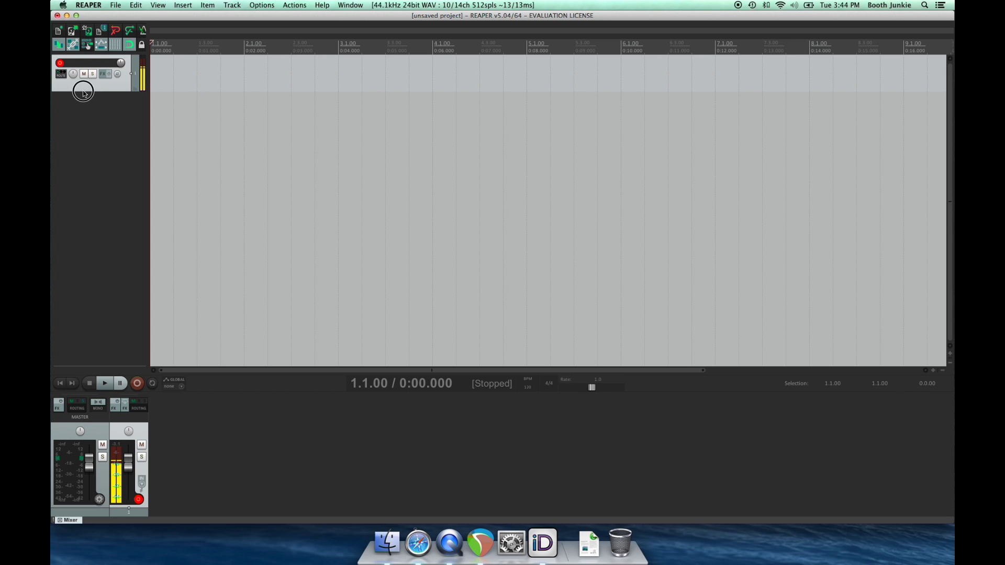
# - Make track 1 taller and set its input to Mono > Analogue 1
pyautogui.moveTo(83, 92); pyautogui.dragTo(93, 151)
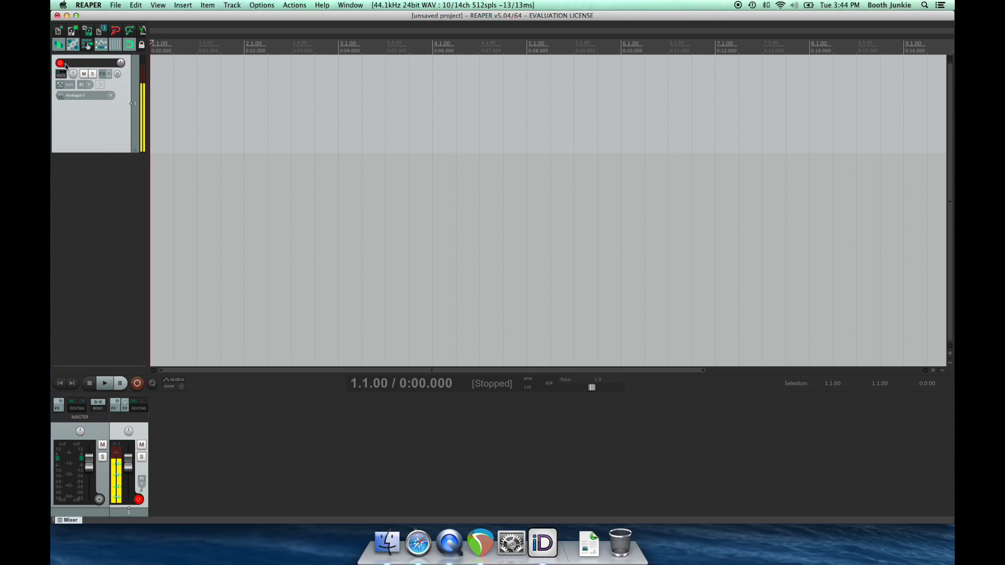
pyautogui.click(72, 98)
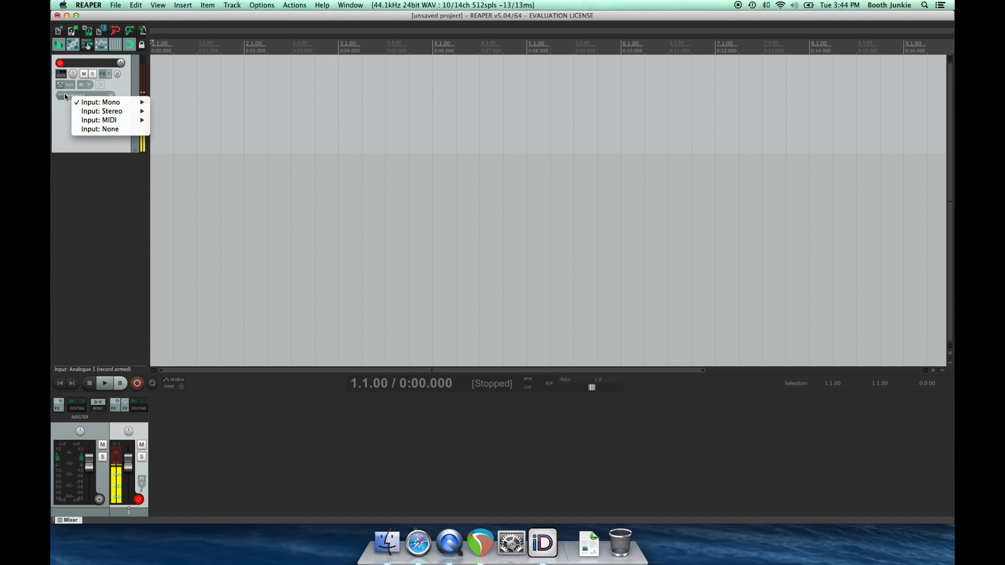
pyautogui.moveTo(115, 102)
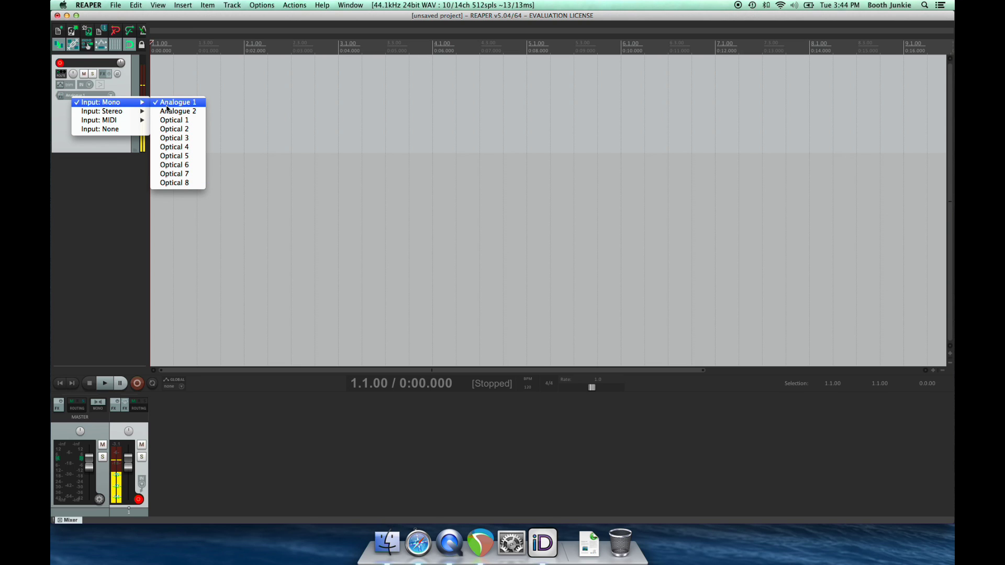
pyautogui.click(166, 104)
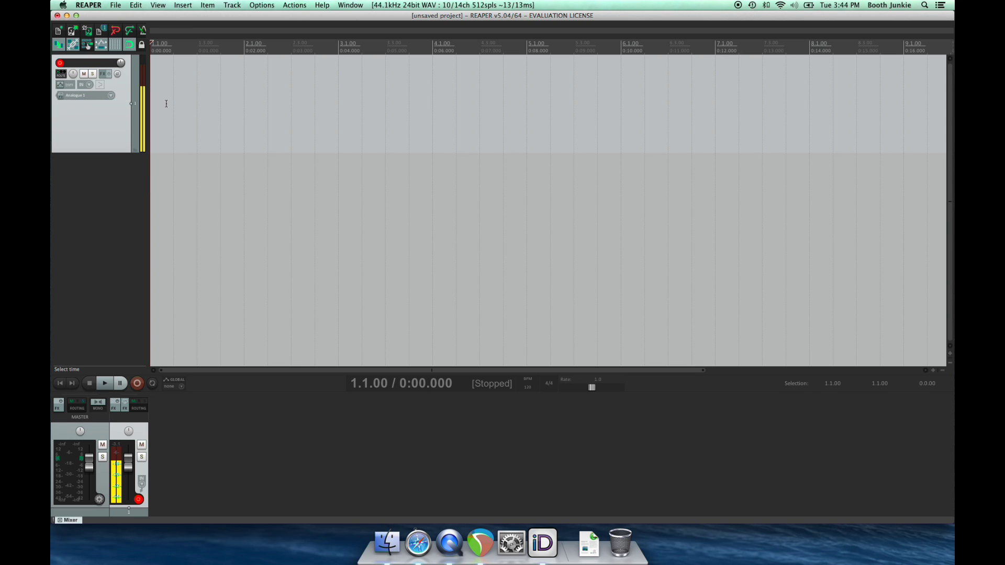
# - Record a short spoken take near the project start on track 1, keep 01-160405_1544.wav, and play it back
pyautogui.click(166, 103)
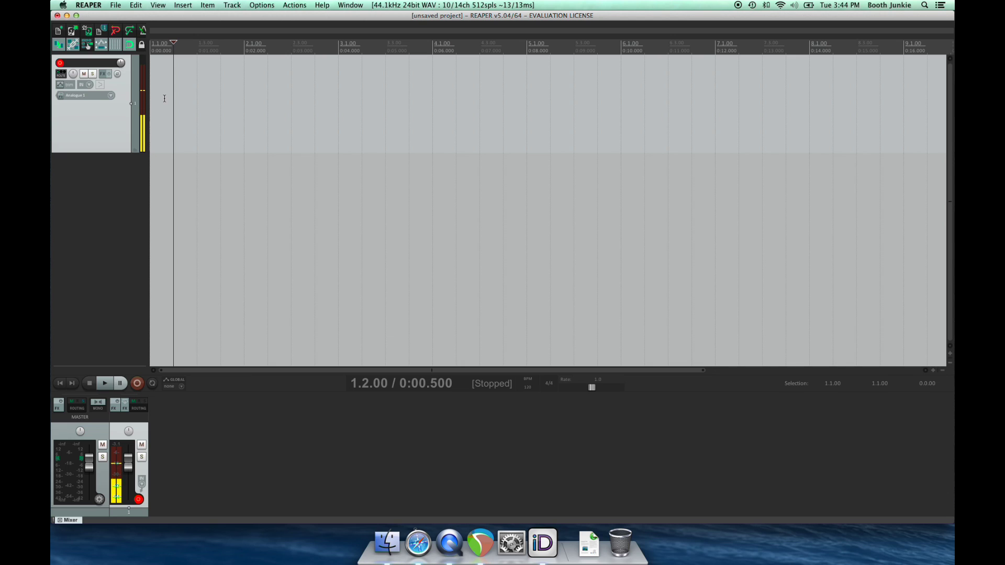
pyautogui.press('super+r')
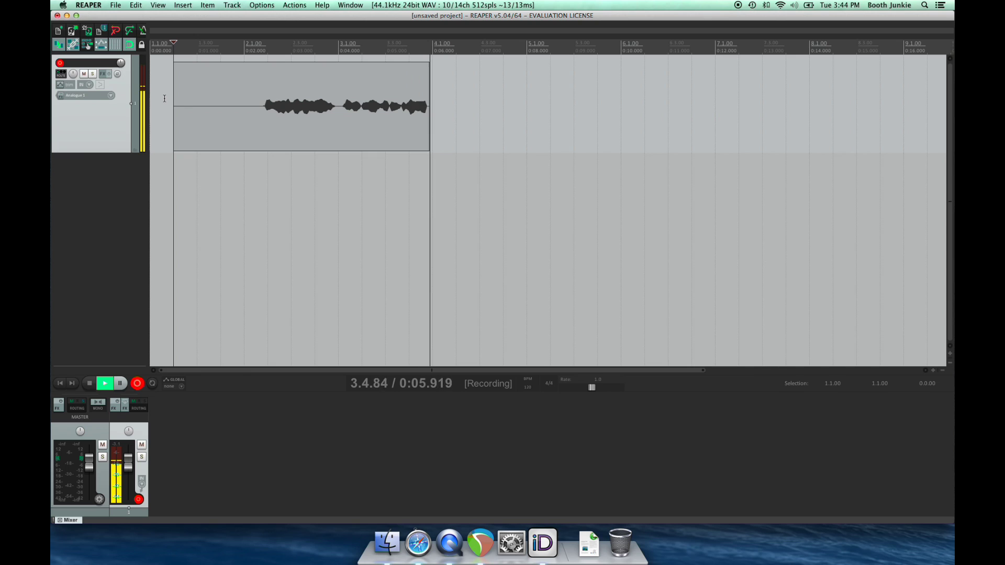
pyautogui.press('space')
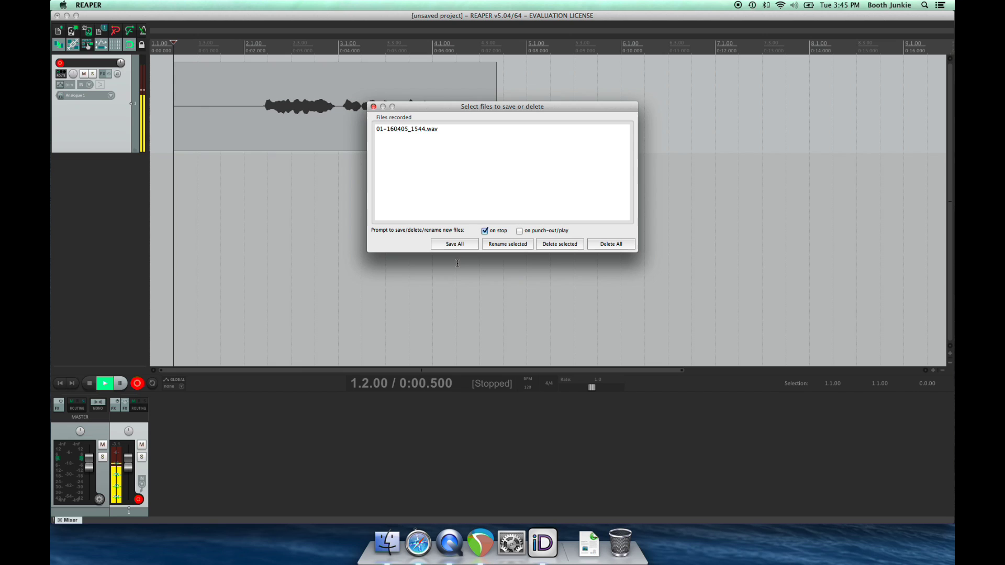
pyautogui.click(454, 244)
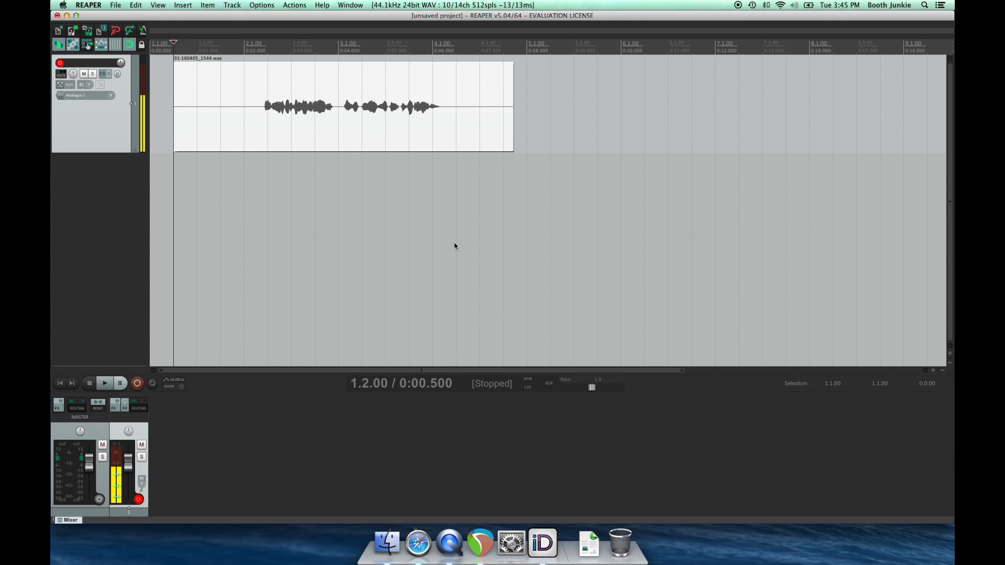
pyautogui.press('space')
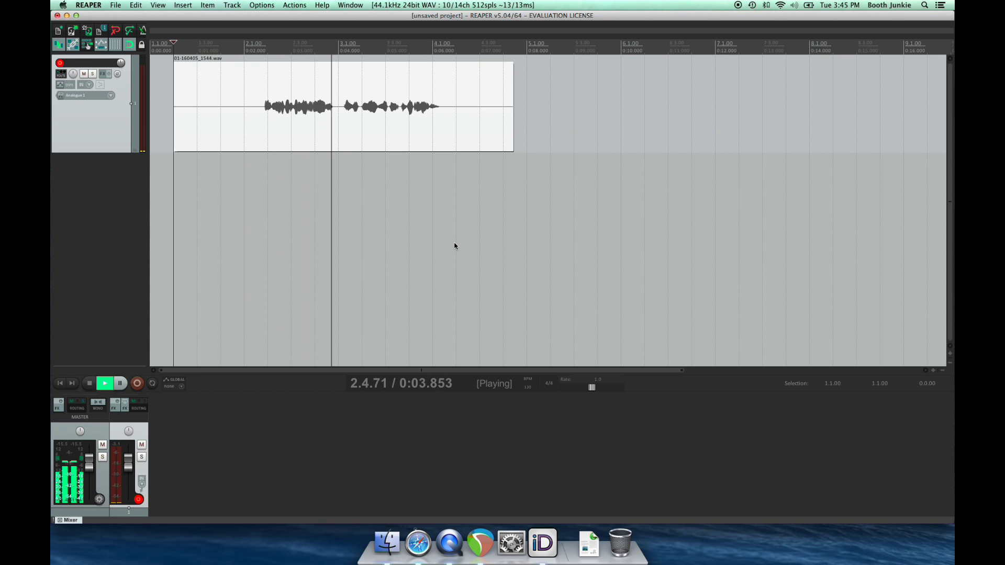
pyautogui.press('space')
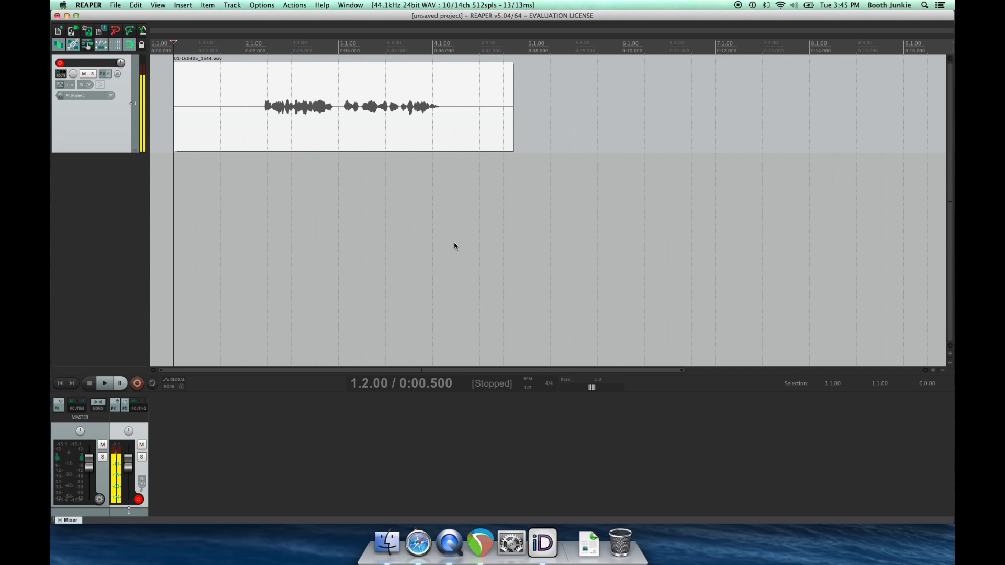